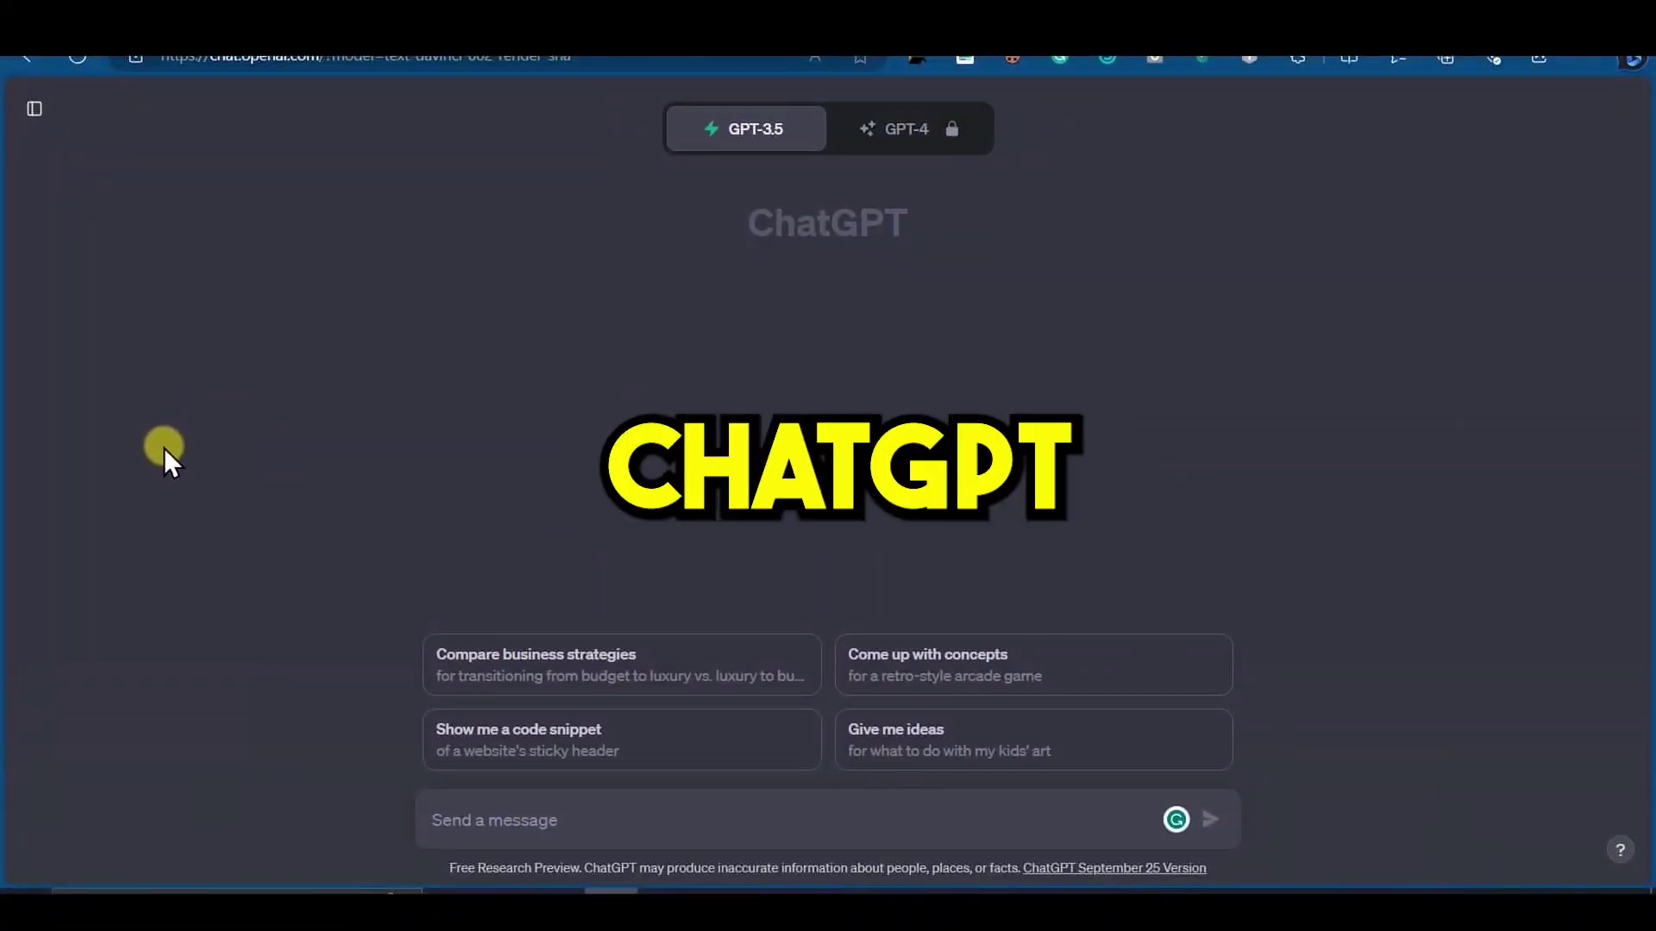
# - Ask ChatGPT: 'Give me 20 name of animals from the forest'
pyautogui.write('Giv')
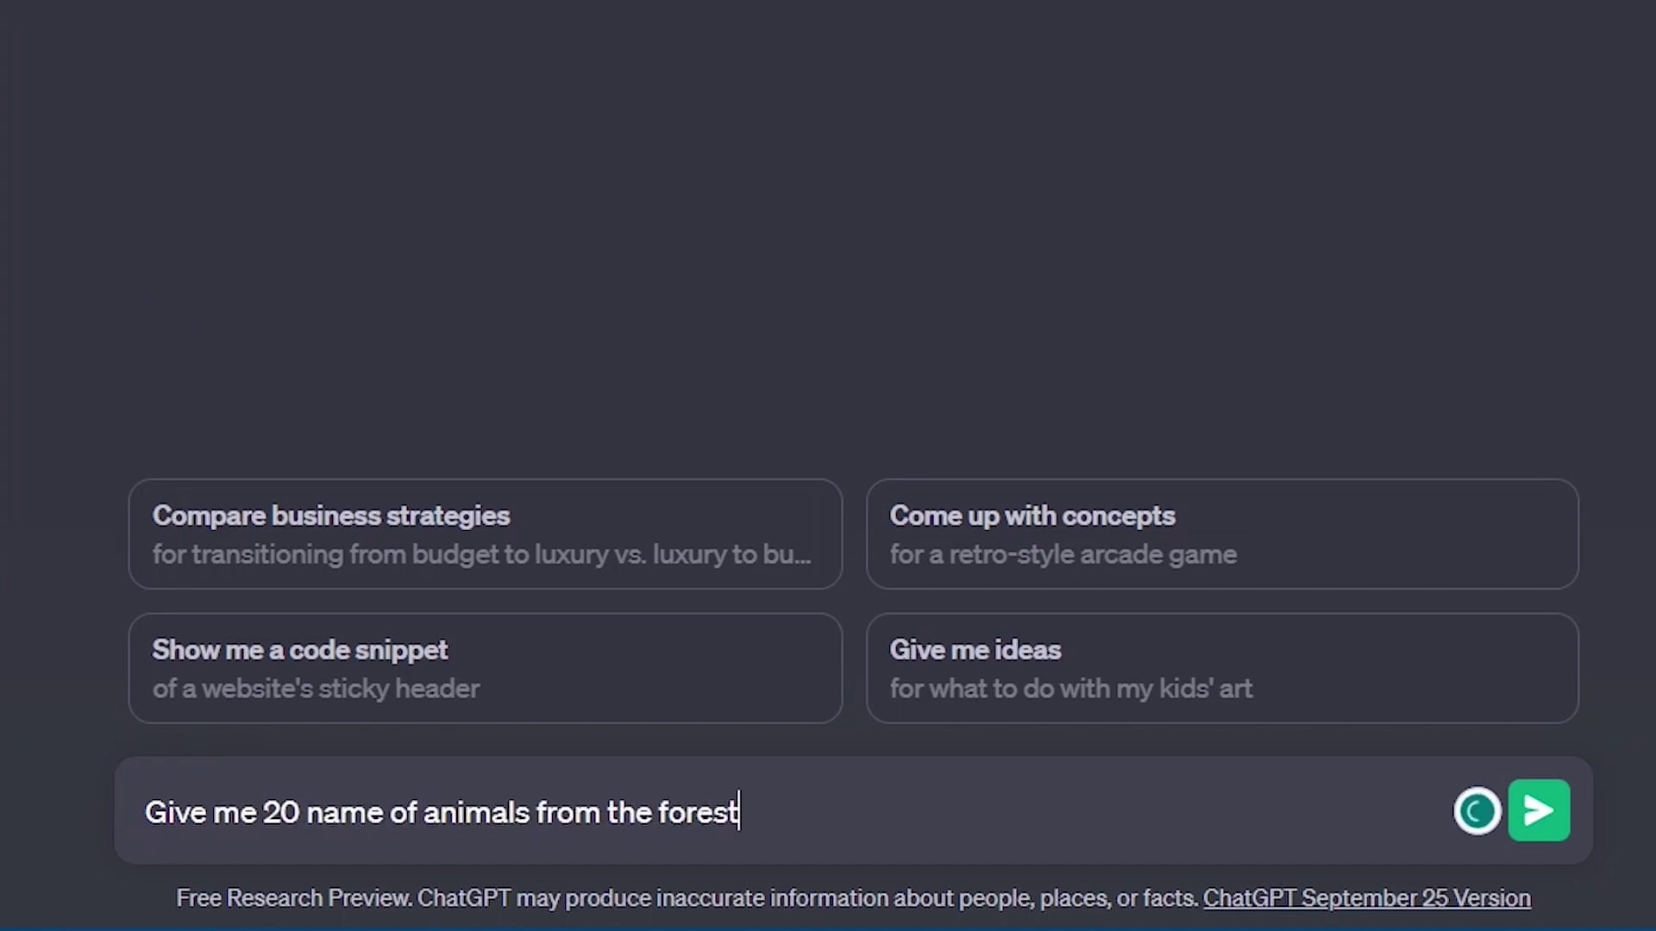
pyautogui.press('Return')
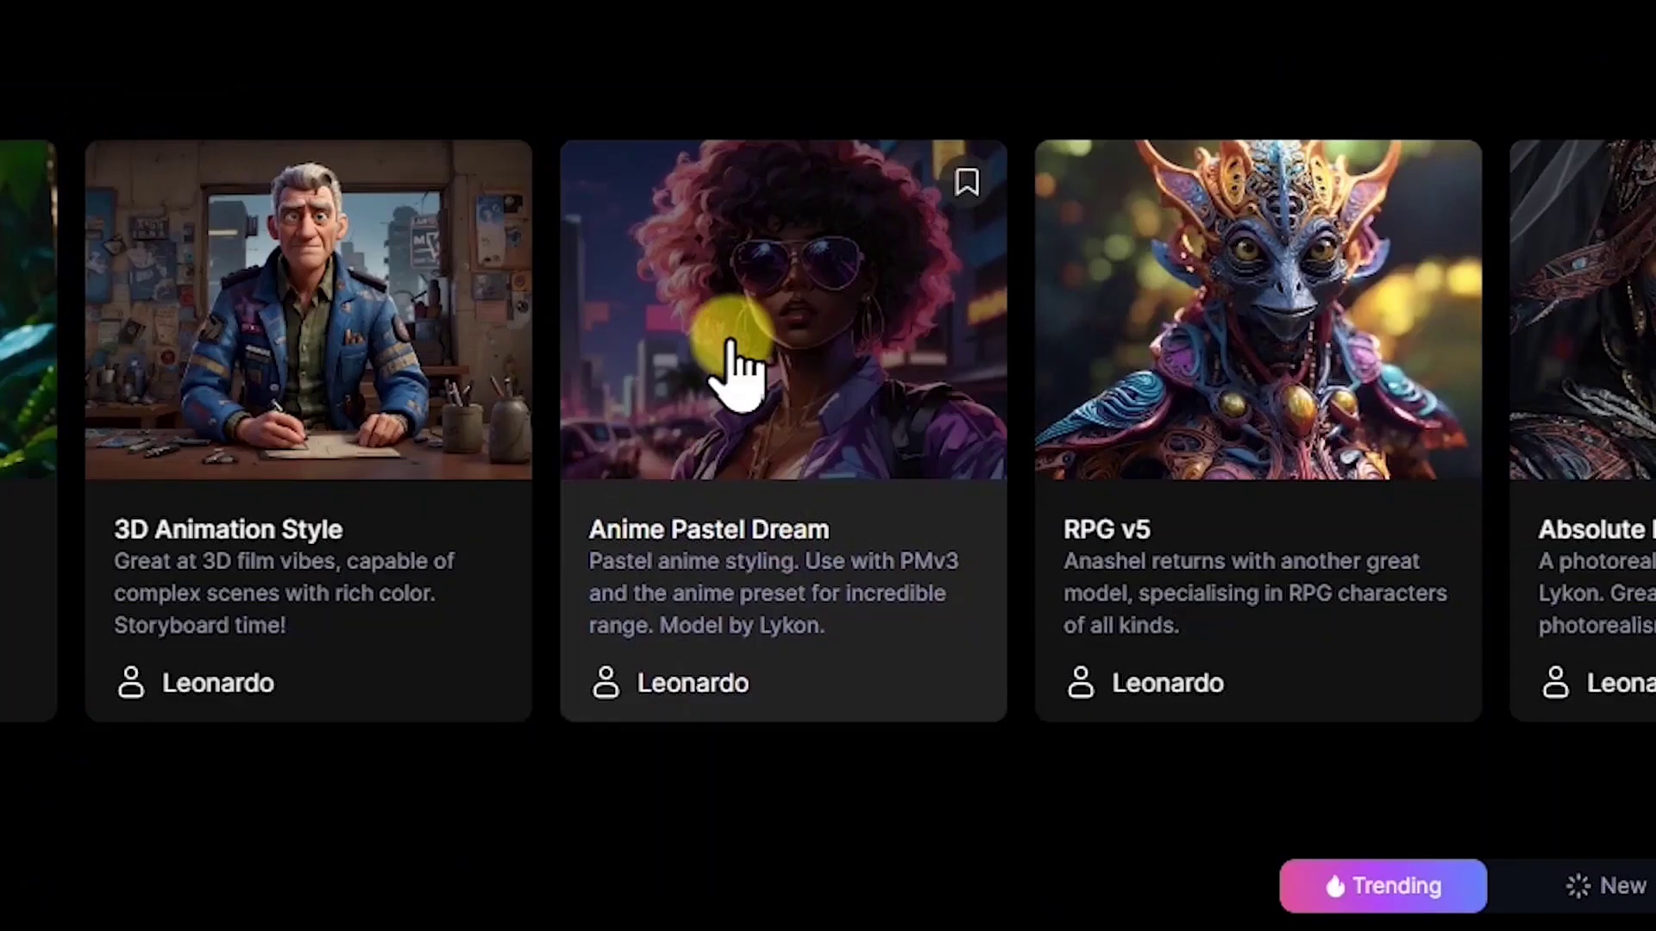
# - Start generating with the Anime Pastel Dream model and set the aspect ratio to 16:9
pyautogui.click(1028, 266)
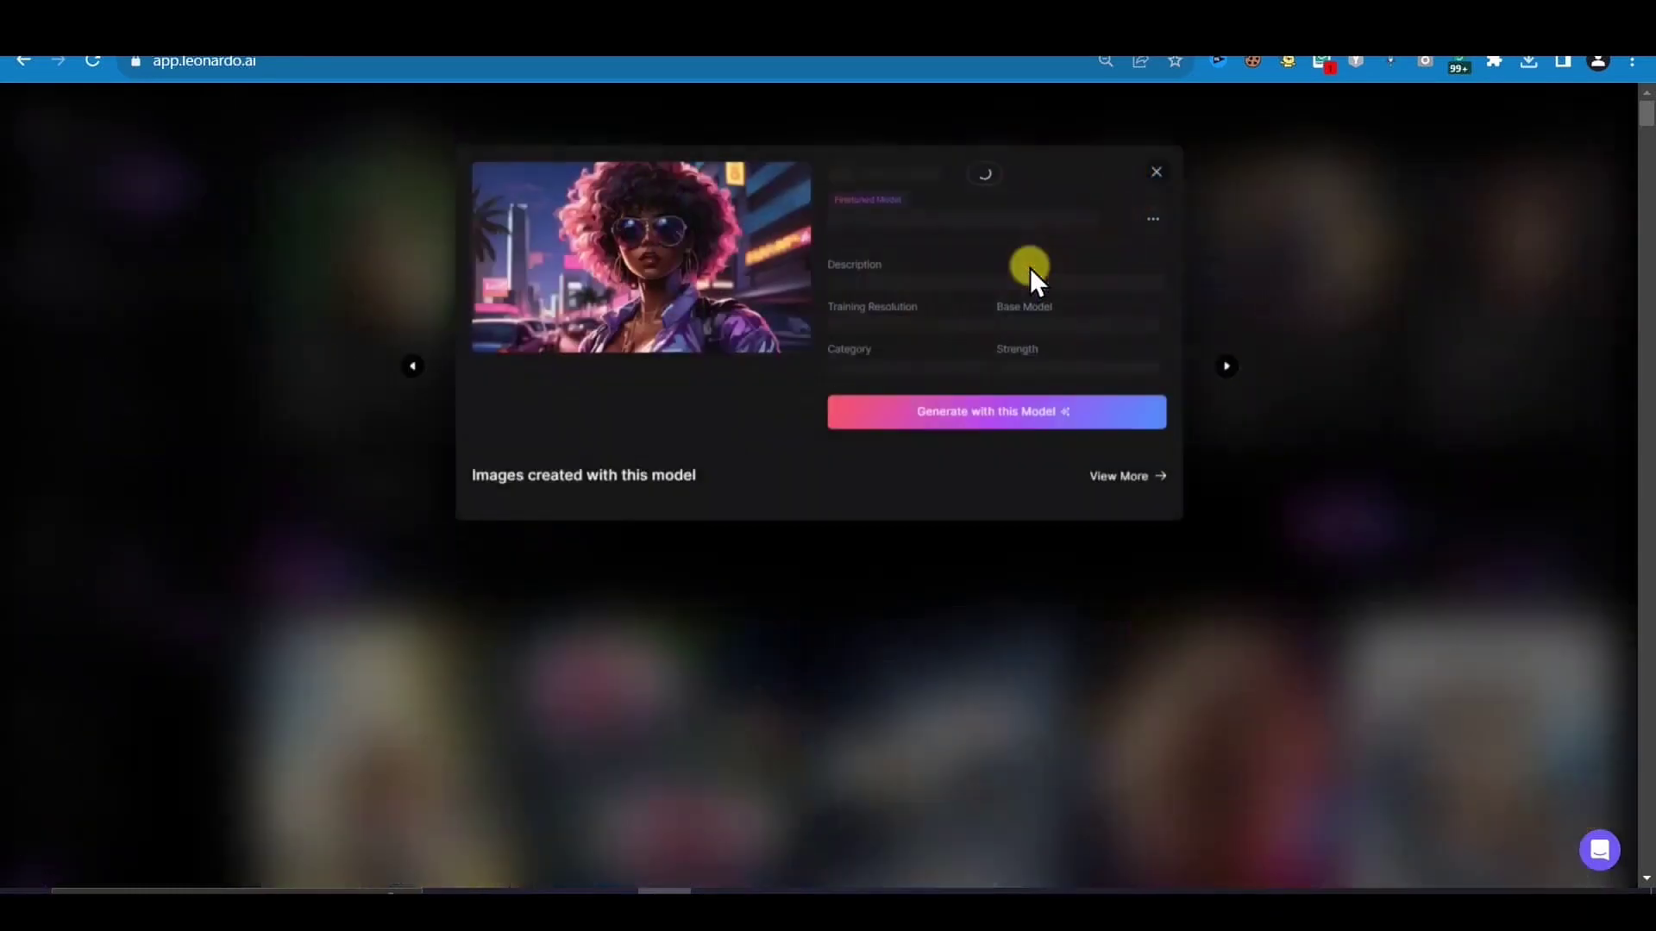
pyautogui.click(1015, 449)
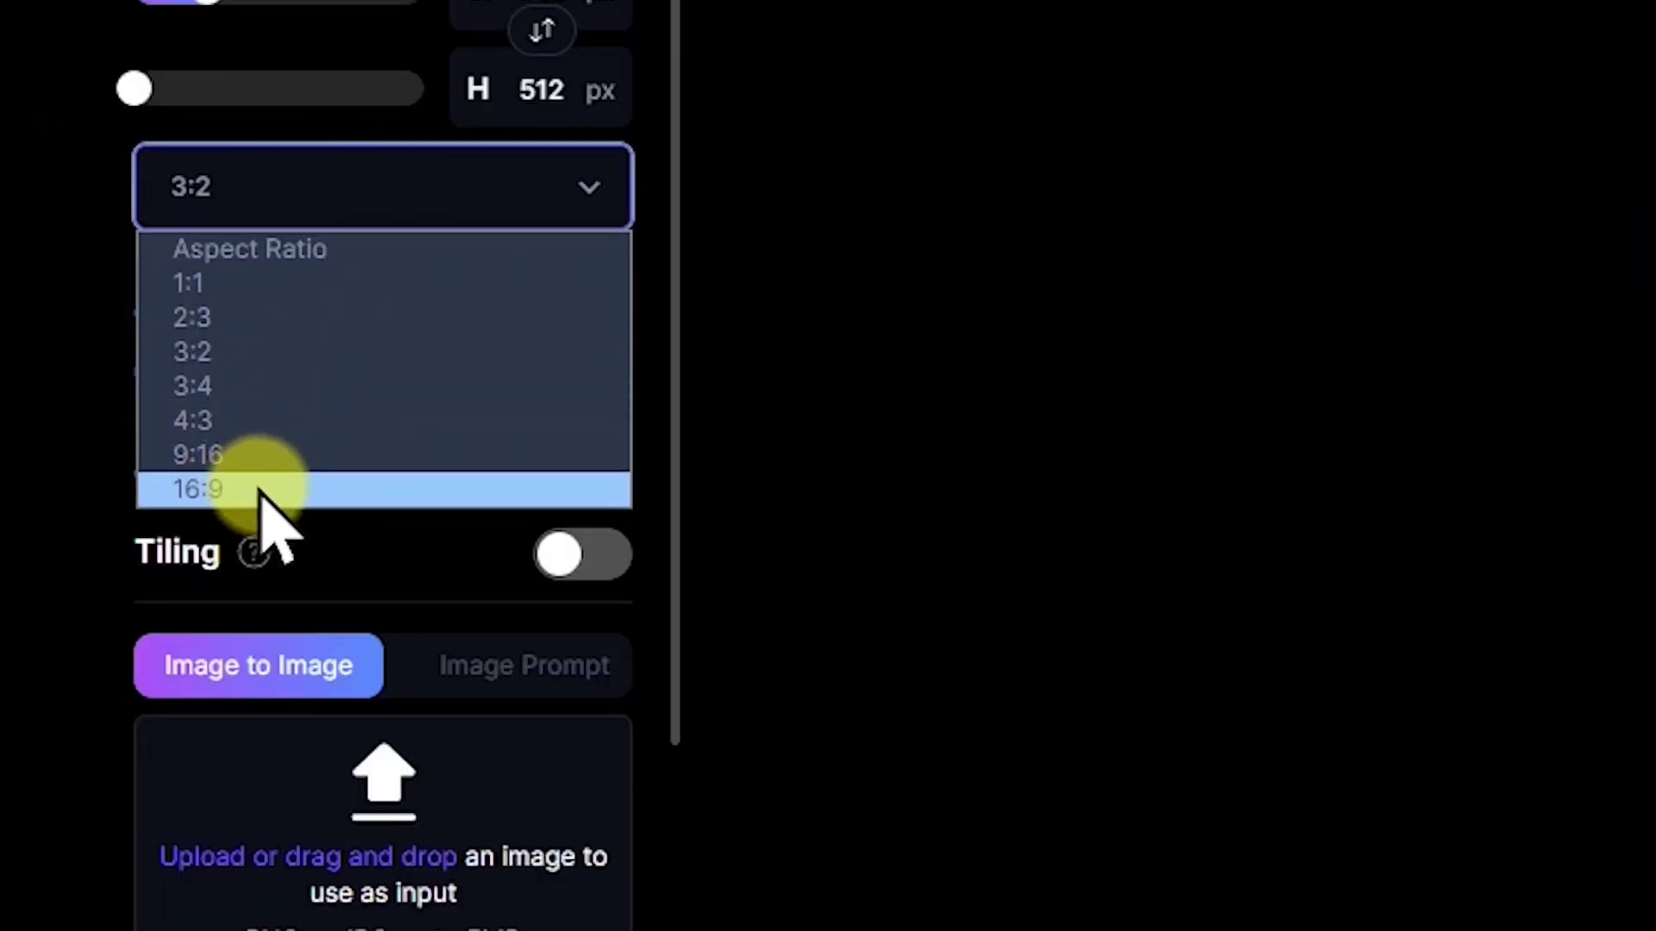
pyautogui.click(263, 491)
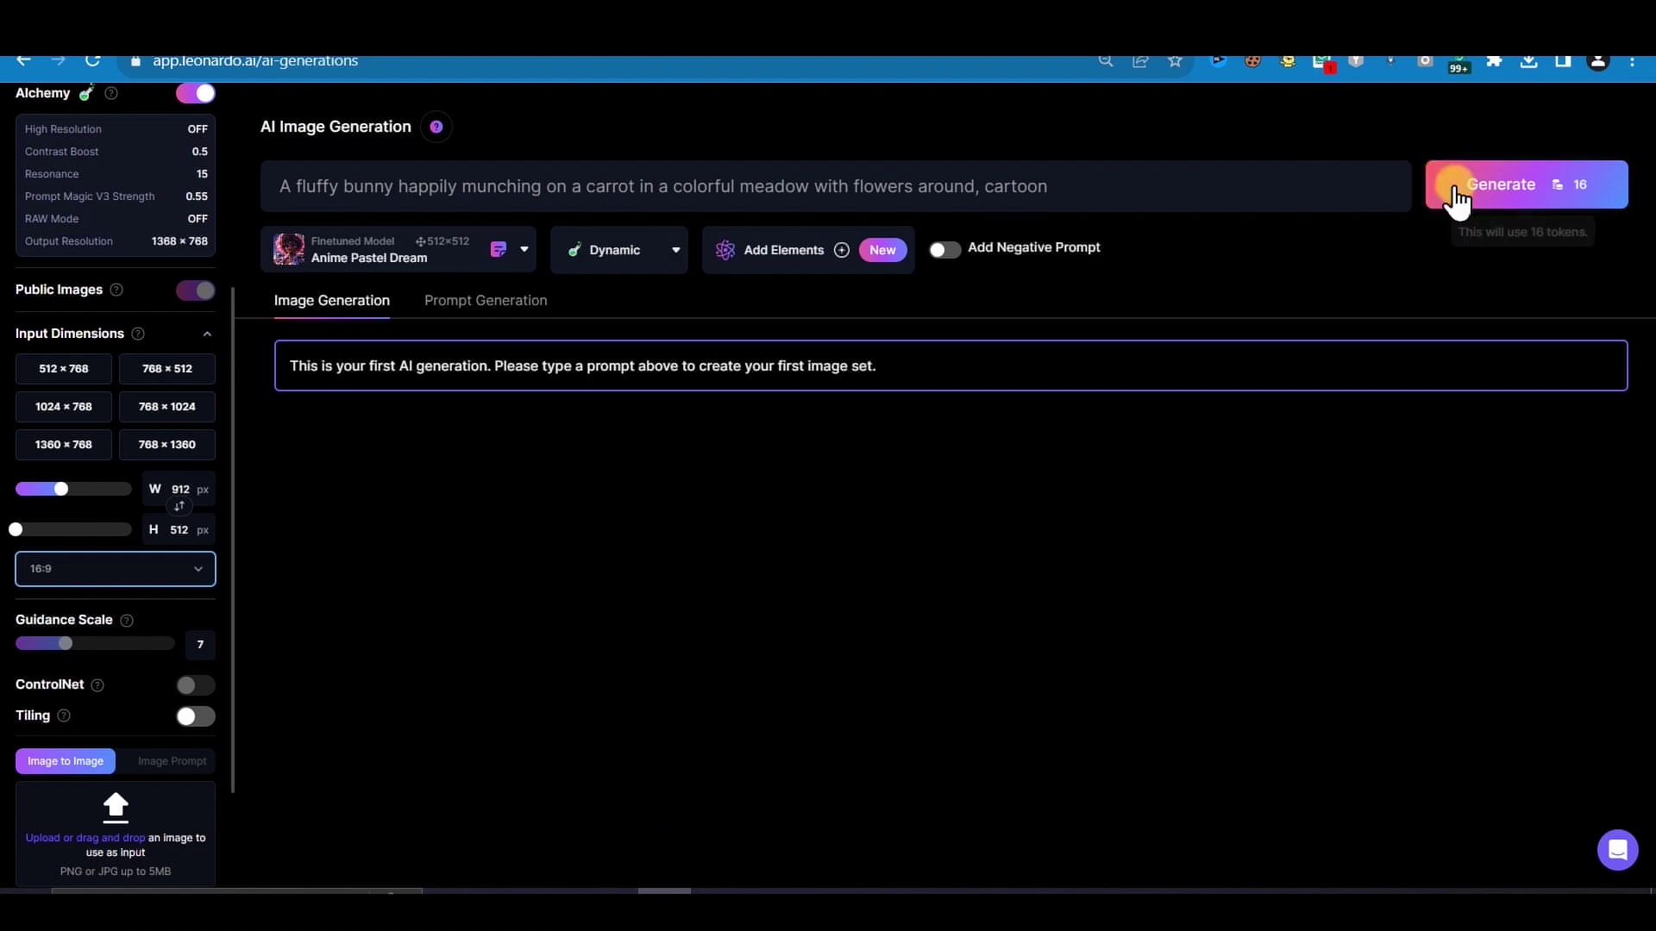
# - Generate batches of cartoon bunny images, including one in illustration style
pyautogui.click(1501, 192)
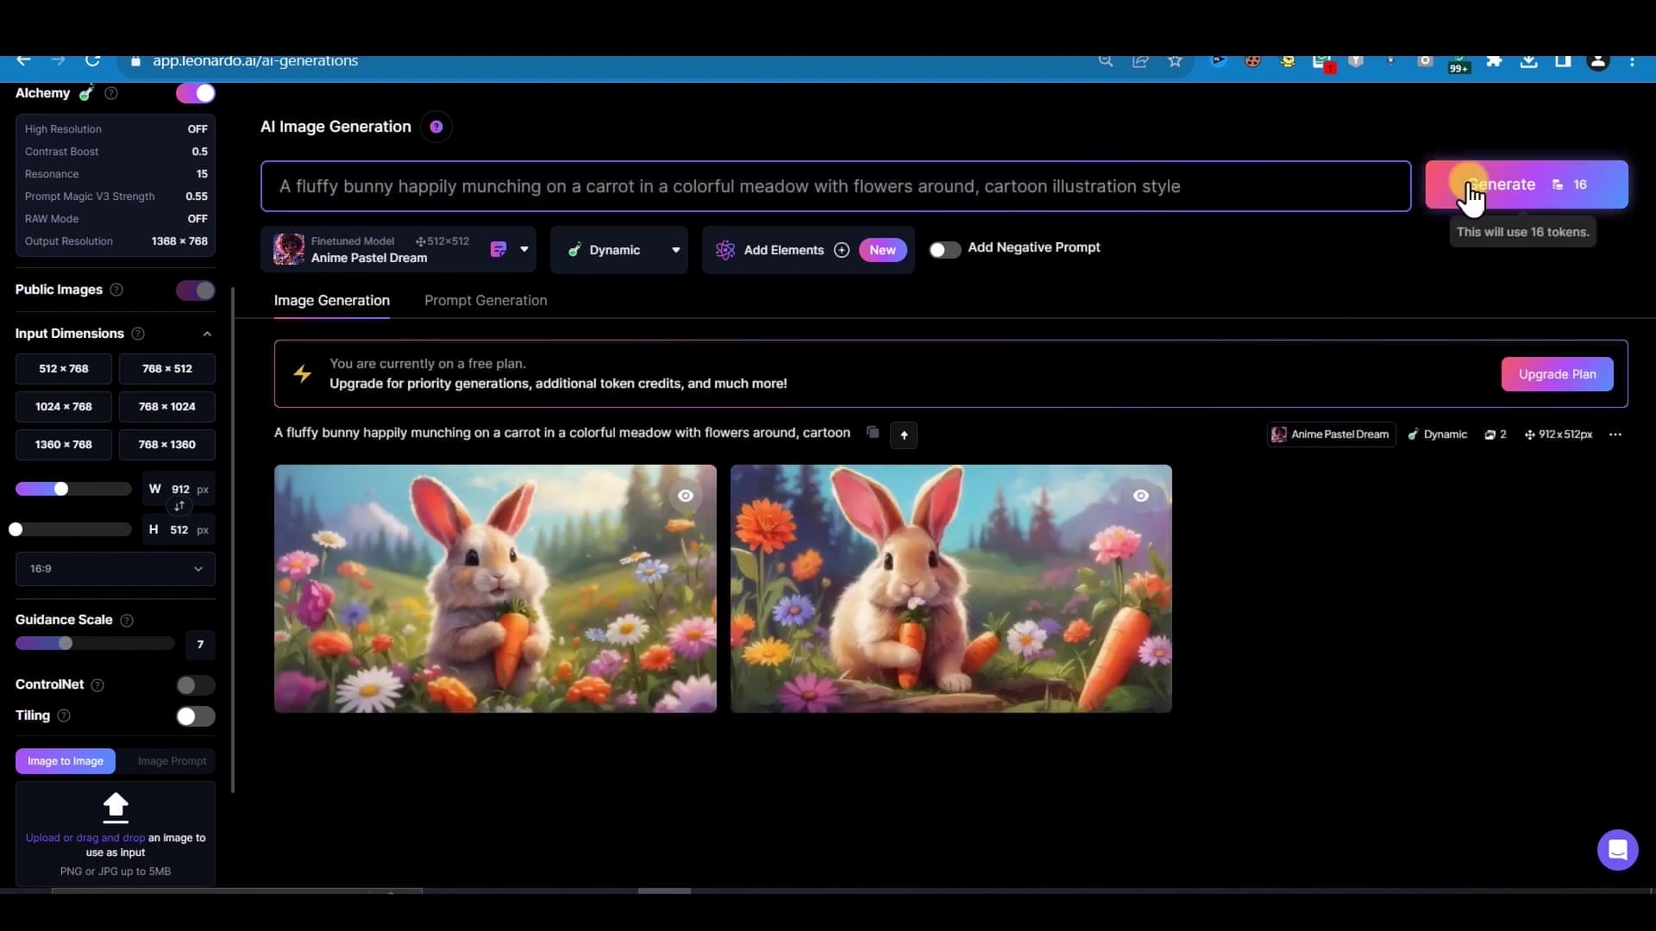
pyautogui.click(1477, 195)
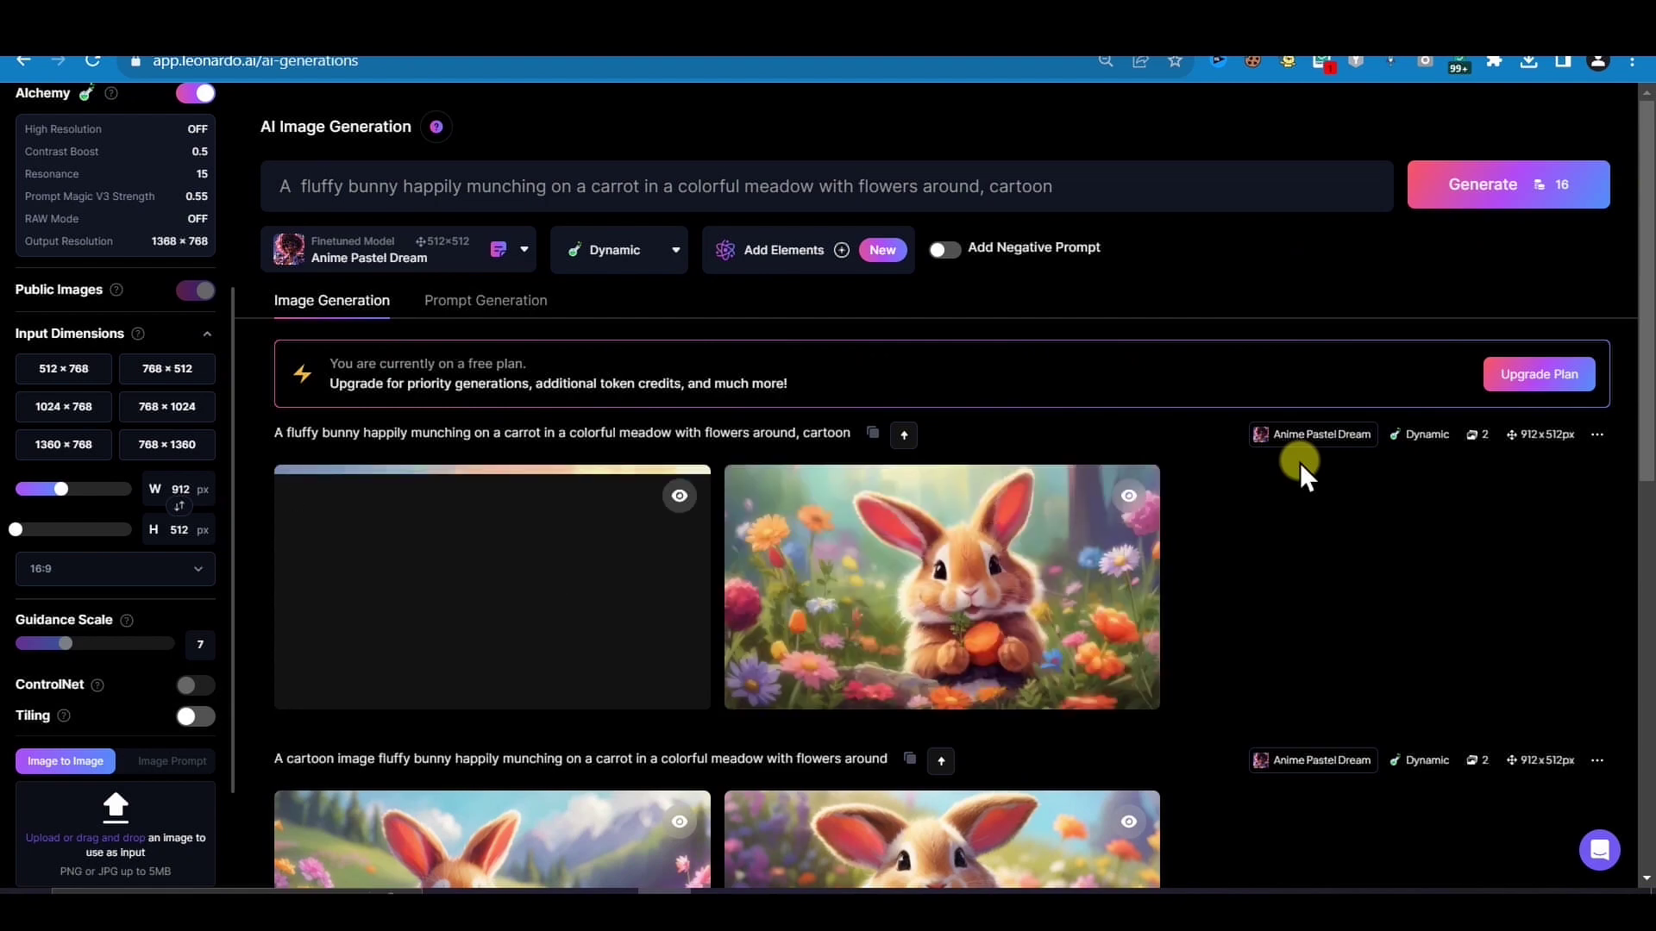
pyautogui.scroll(-9, 1300, 462)
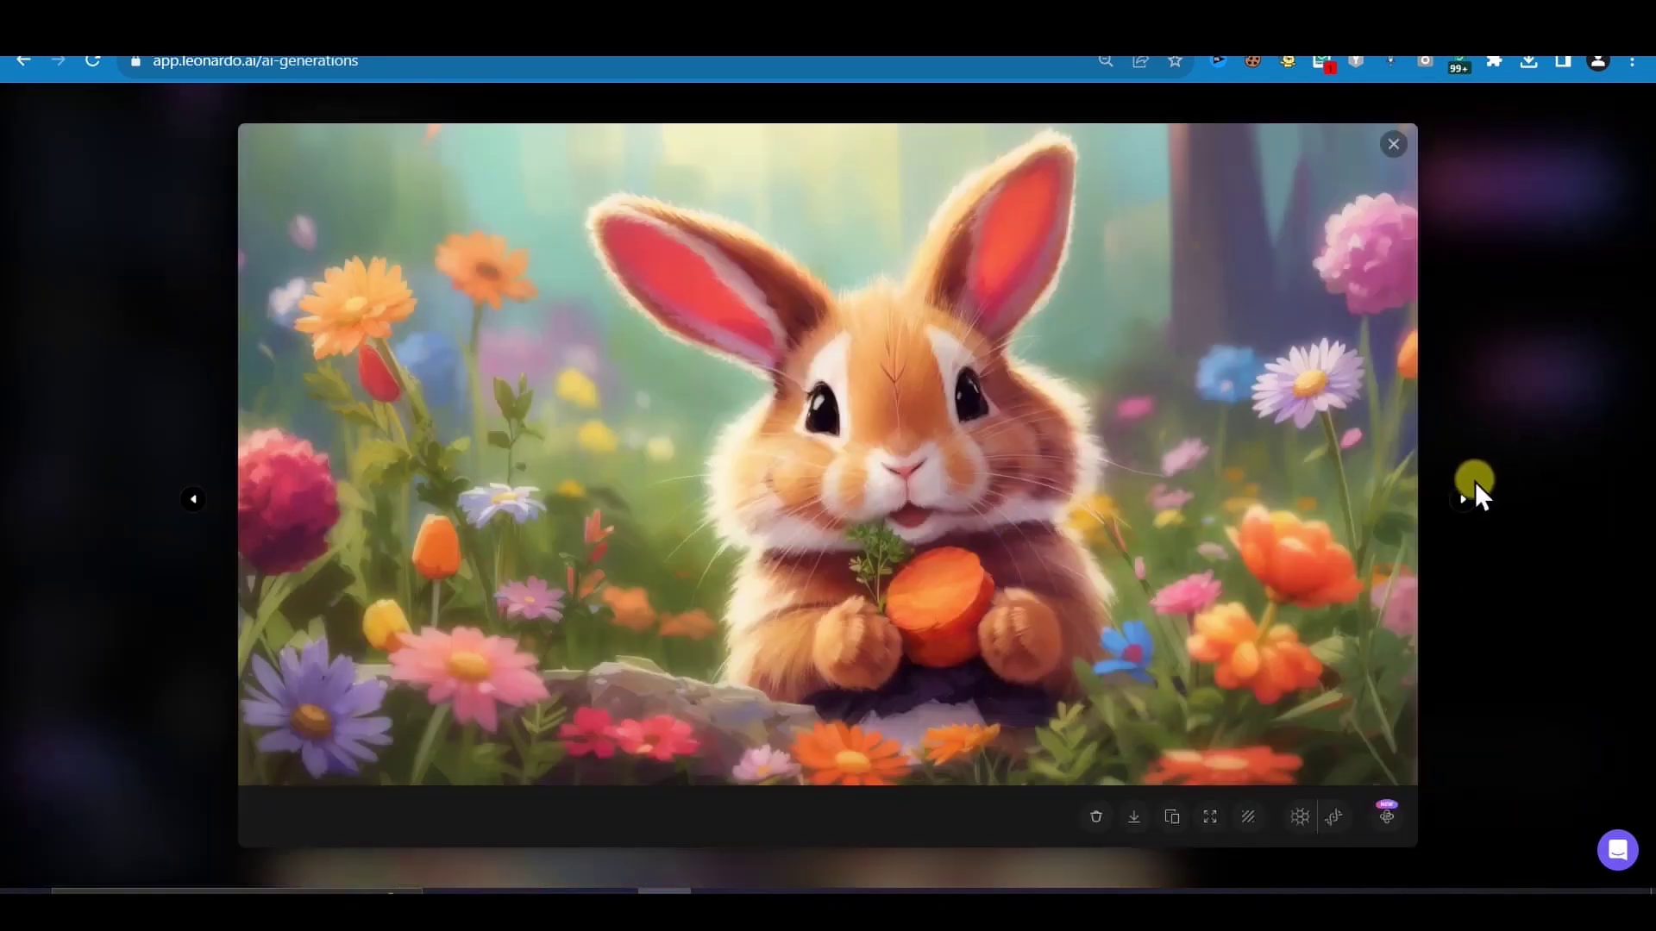
# - Browse the generated bunny images full size and download the chosen one
pyautogui.click(1462, 500)
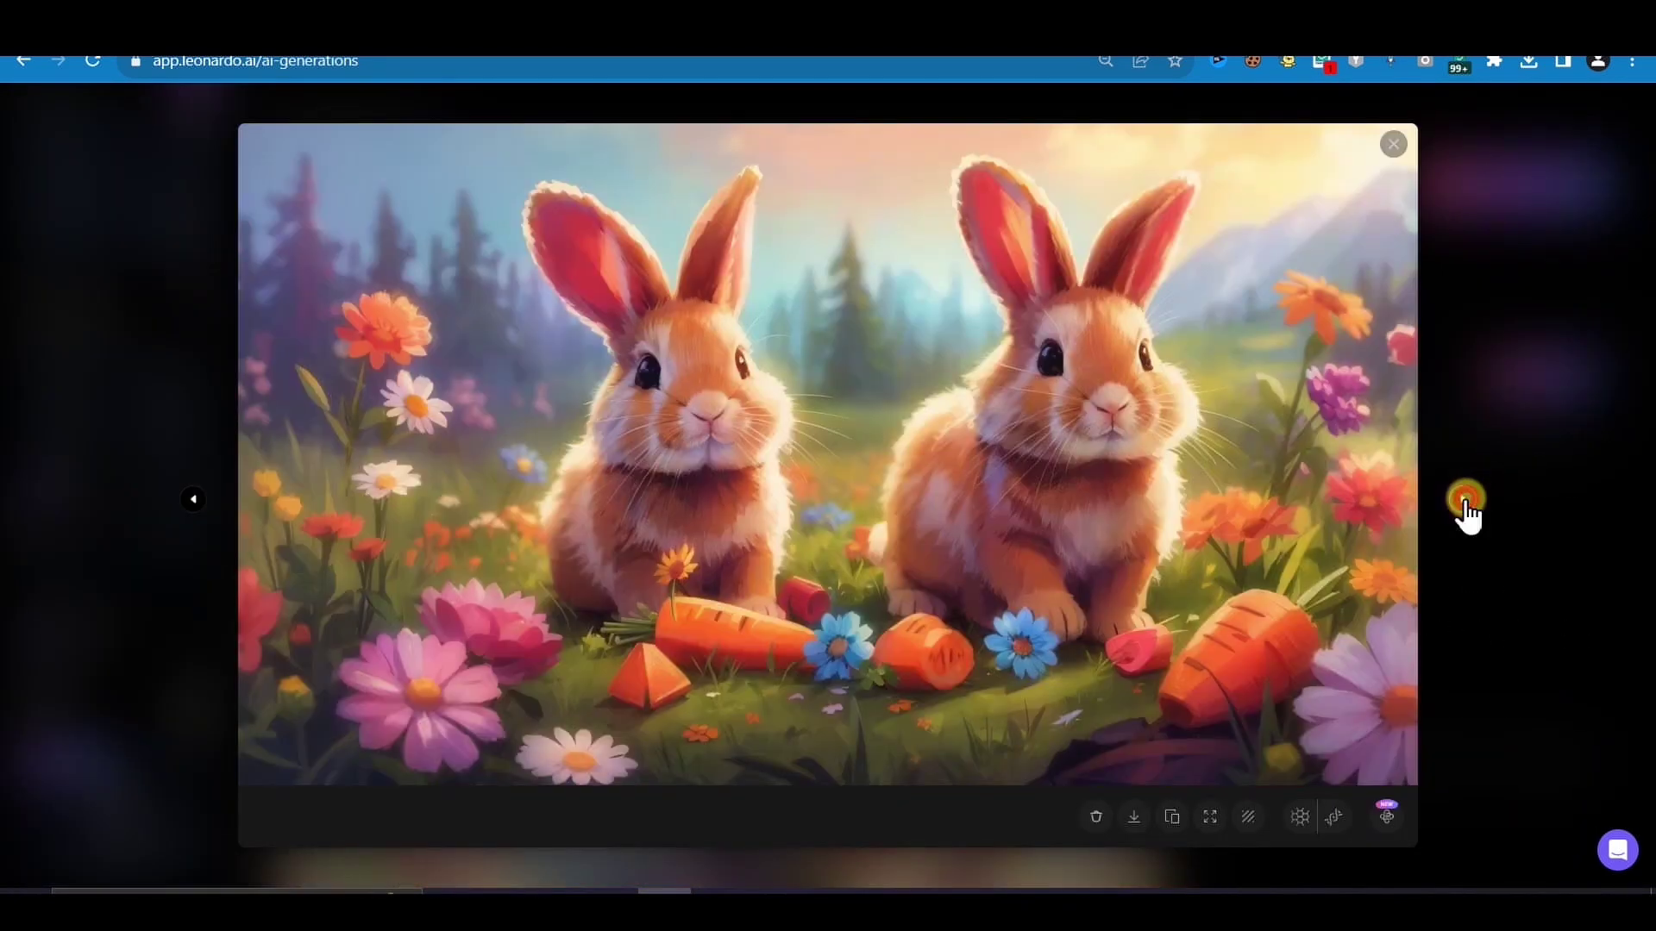
pyautogui.click(1463, 500)
pyautogui.click(1463, 500)
pyautogui.click(1463, 500)
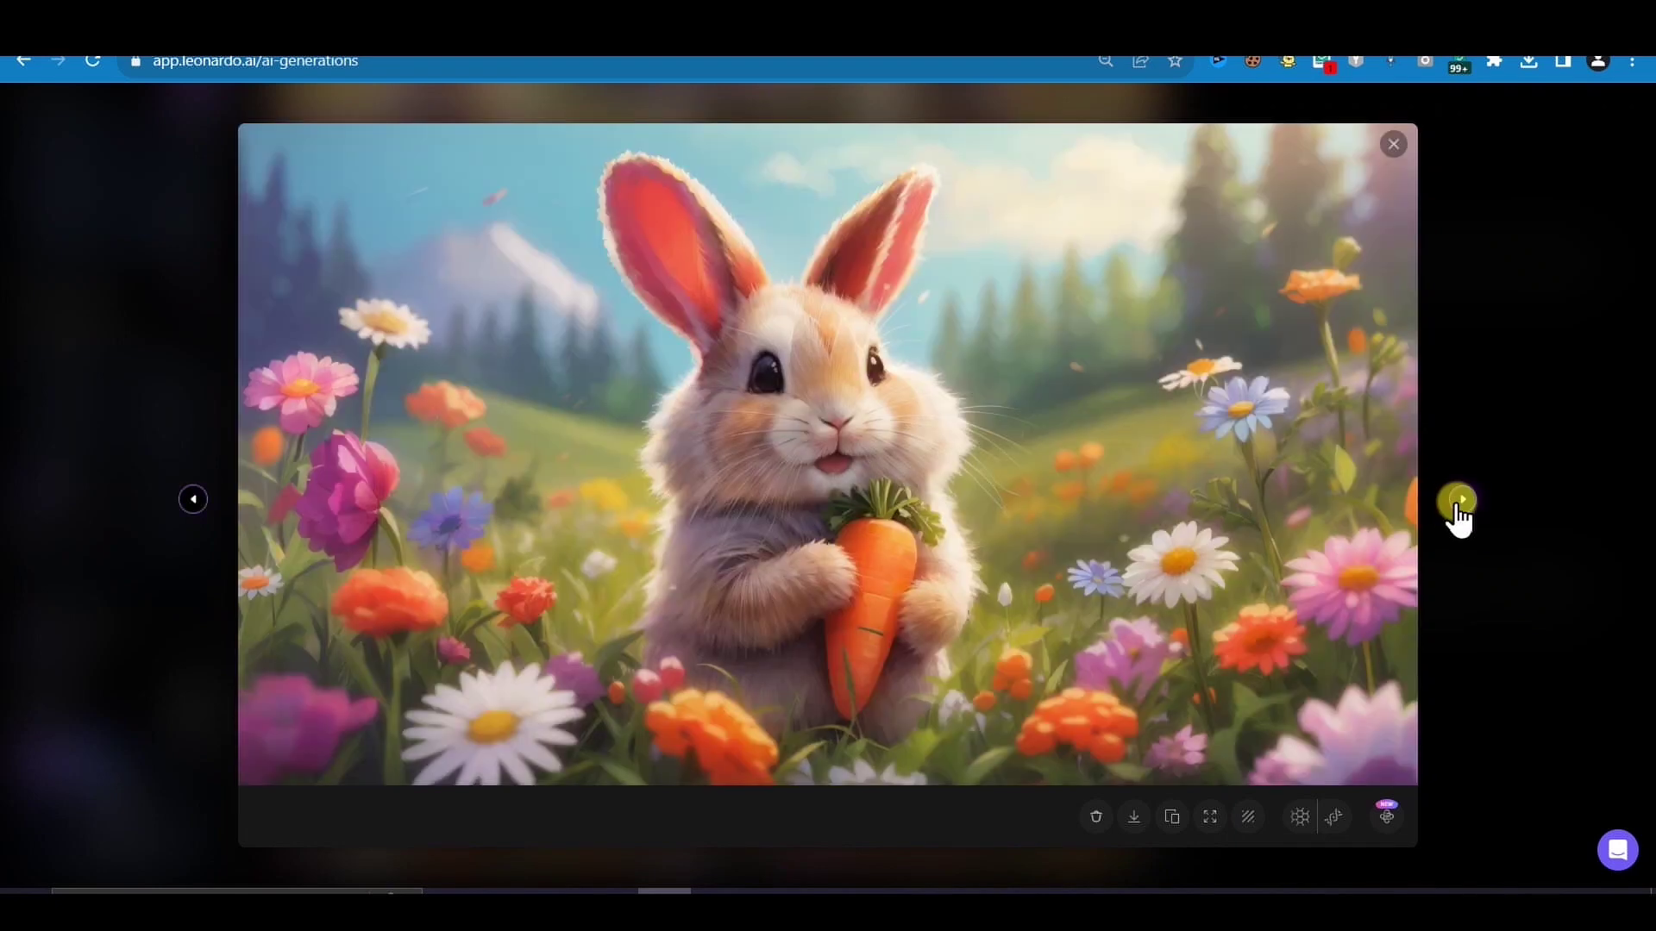
pyautogui.click(1462, 500)
pyautogui.click(1129, 816)
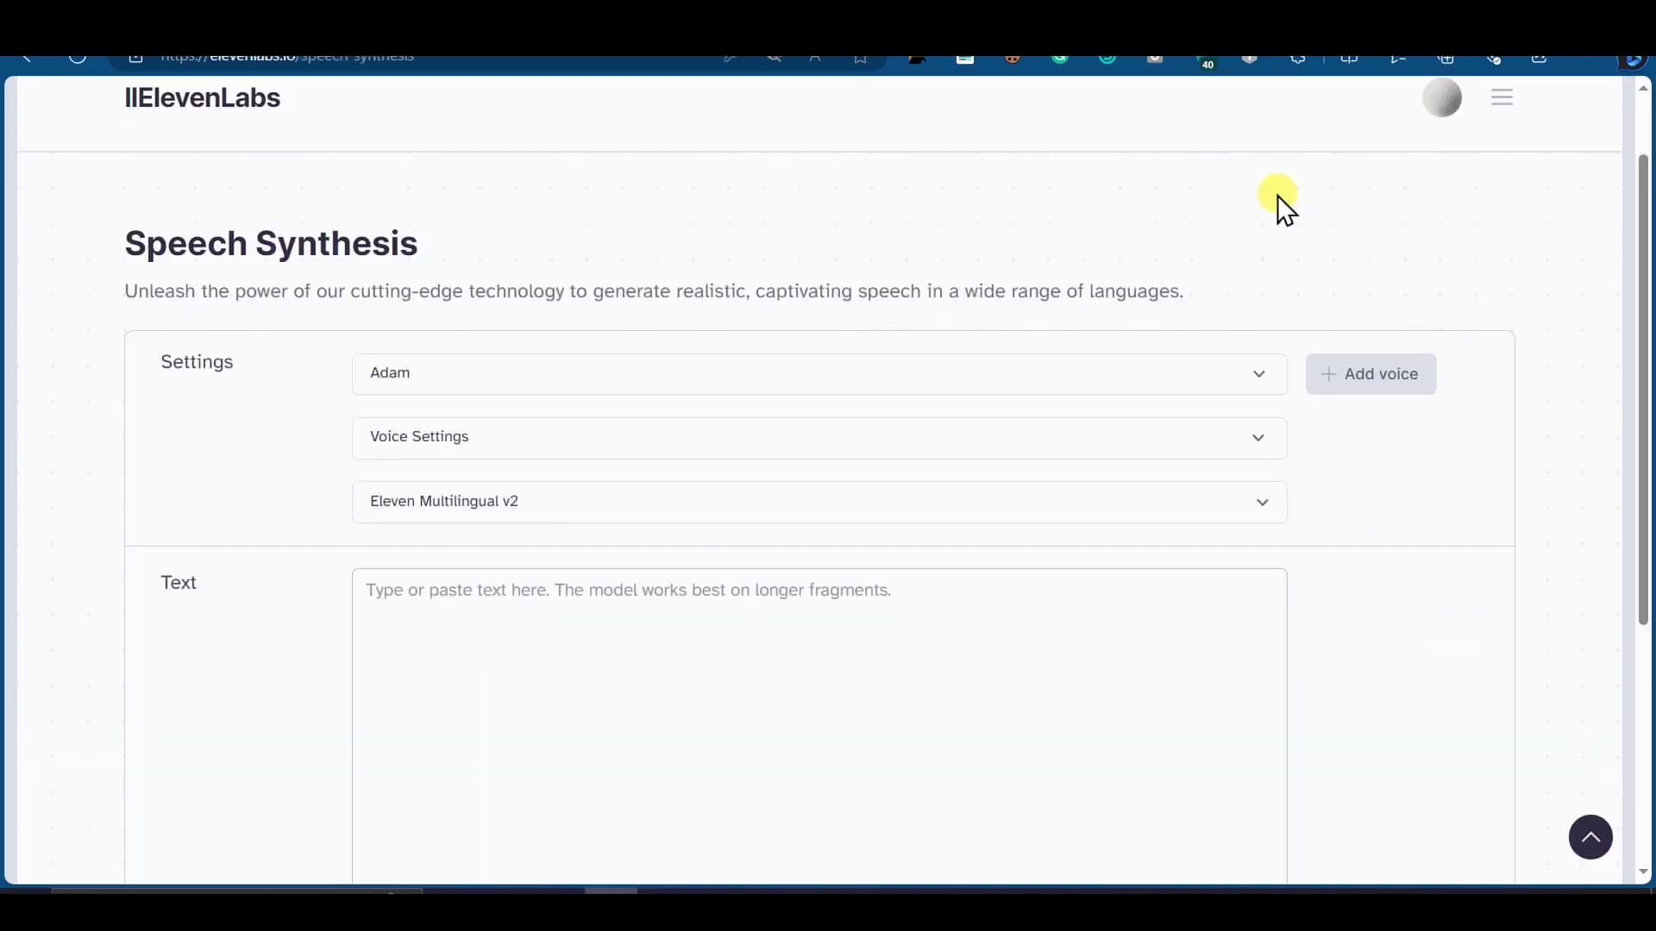
# - Choose Dorothy as the ElevenLabs narration voice
pyautogui.click(1007, 372)
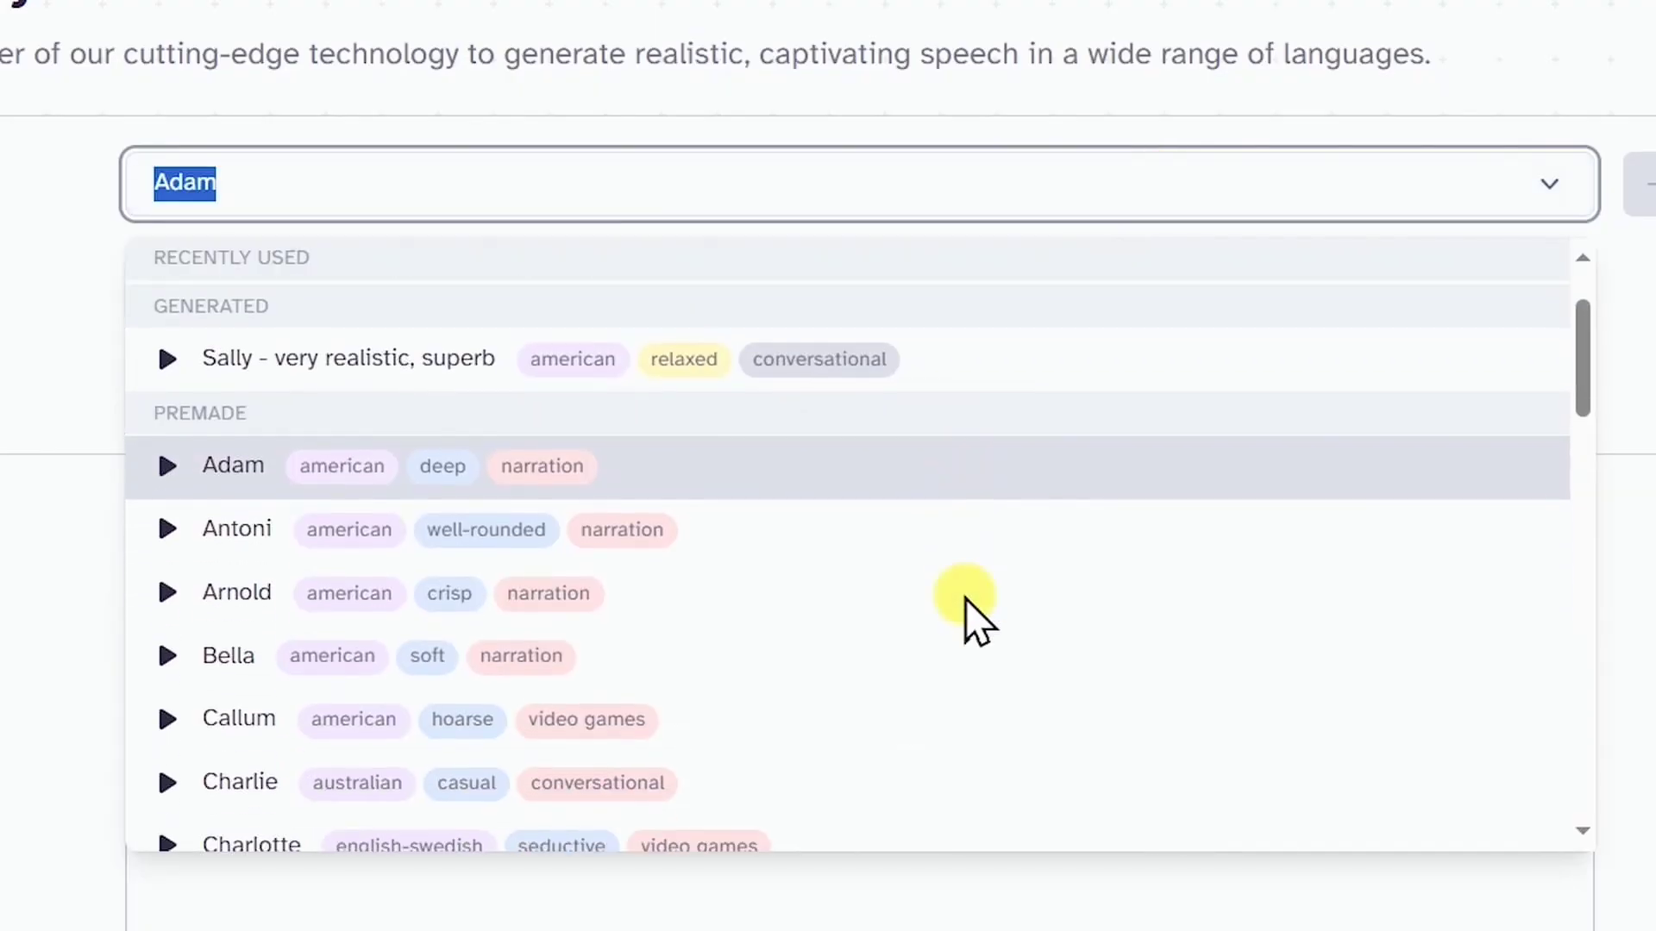
pyautogui.scroll(-5, 965, 598)
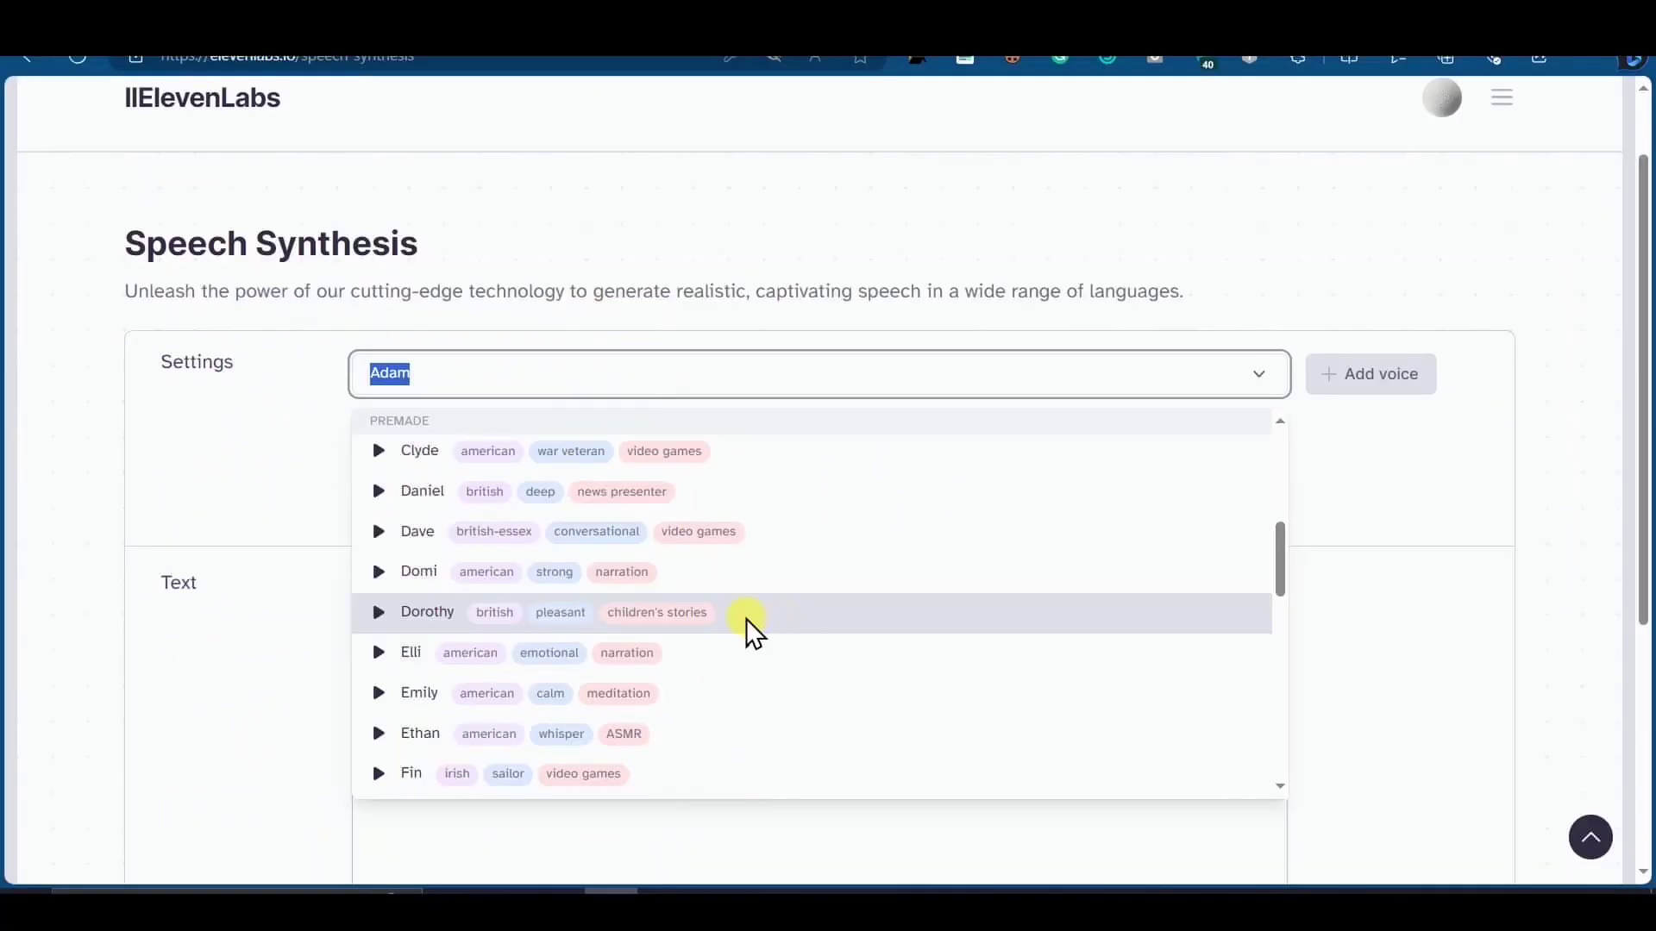
pyautogui.click(821, 614)
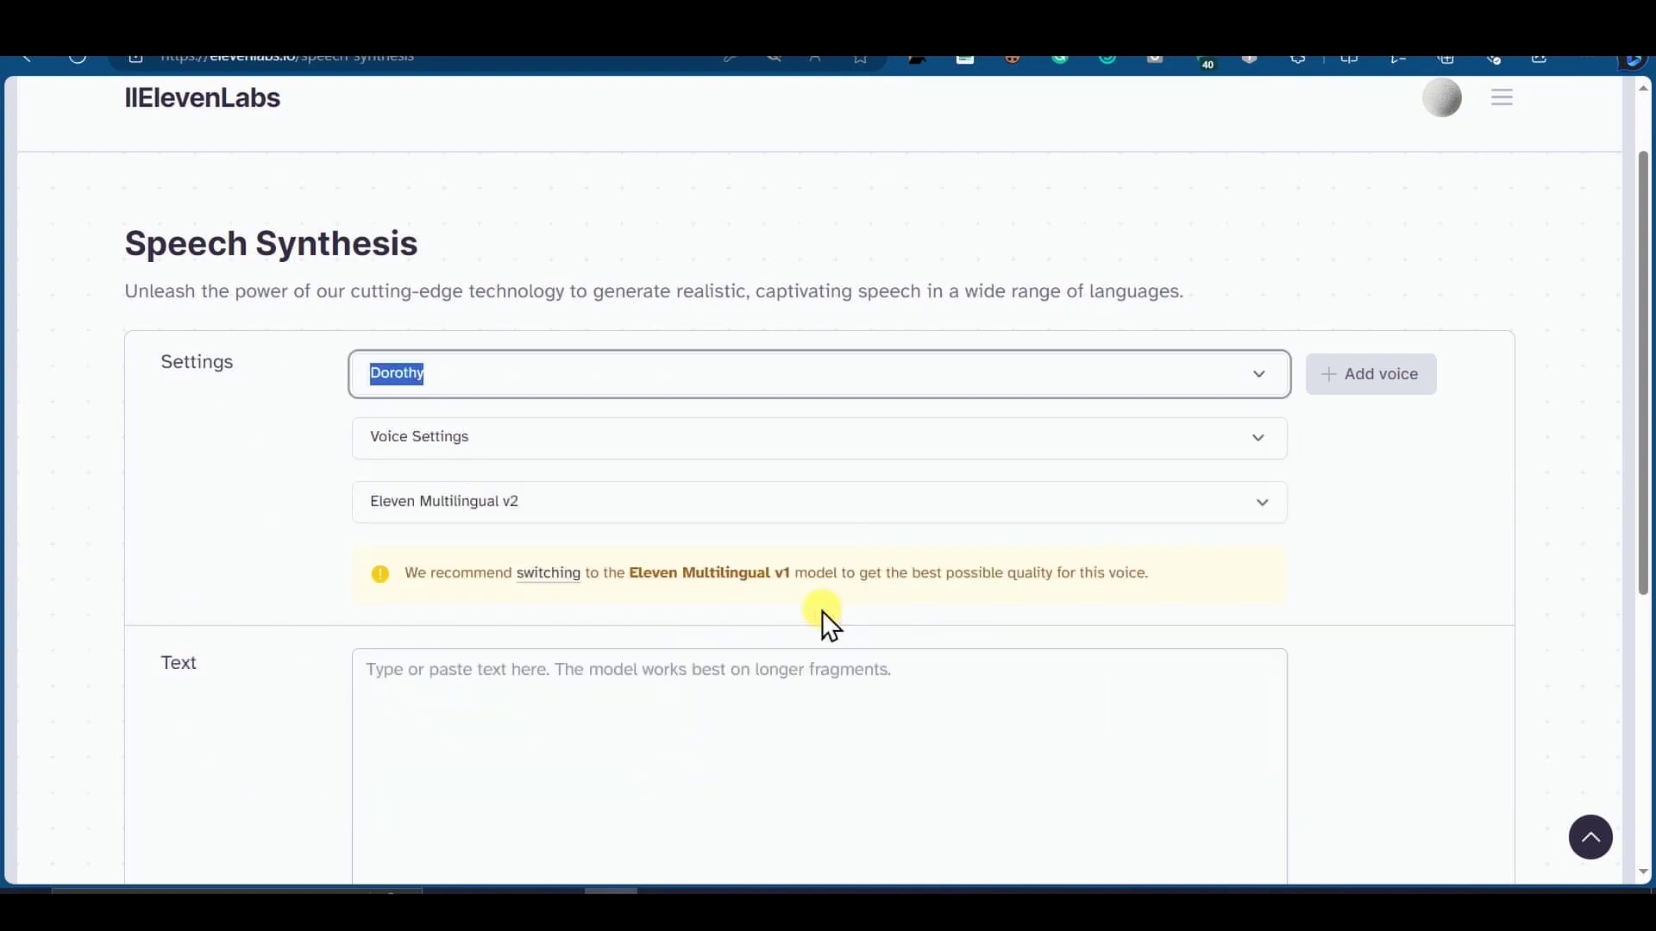
# - Copy the Rabbit good-night phrase from the ChatGPT reply
pyautogui.hotkey('ctrl', 'Tab')
pyautogui.scroll(-1, 547, 500)
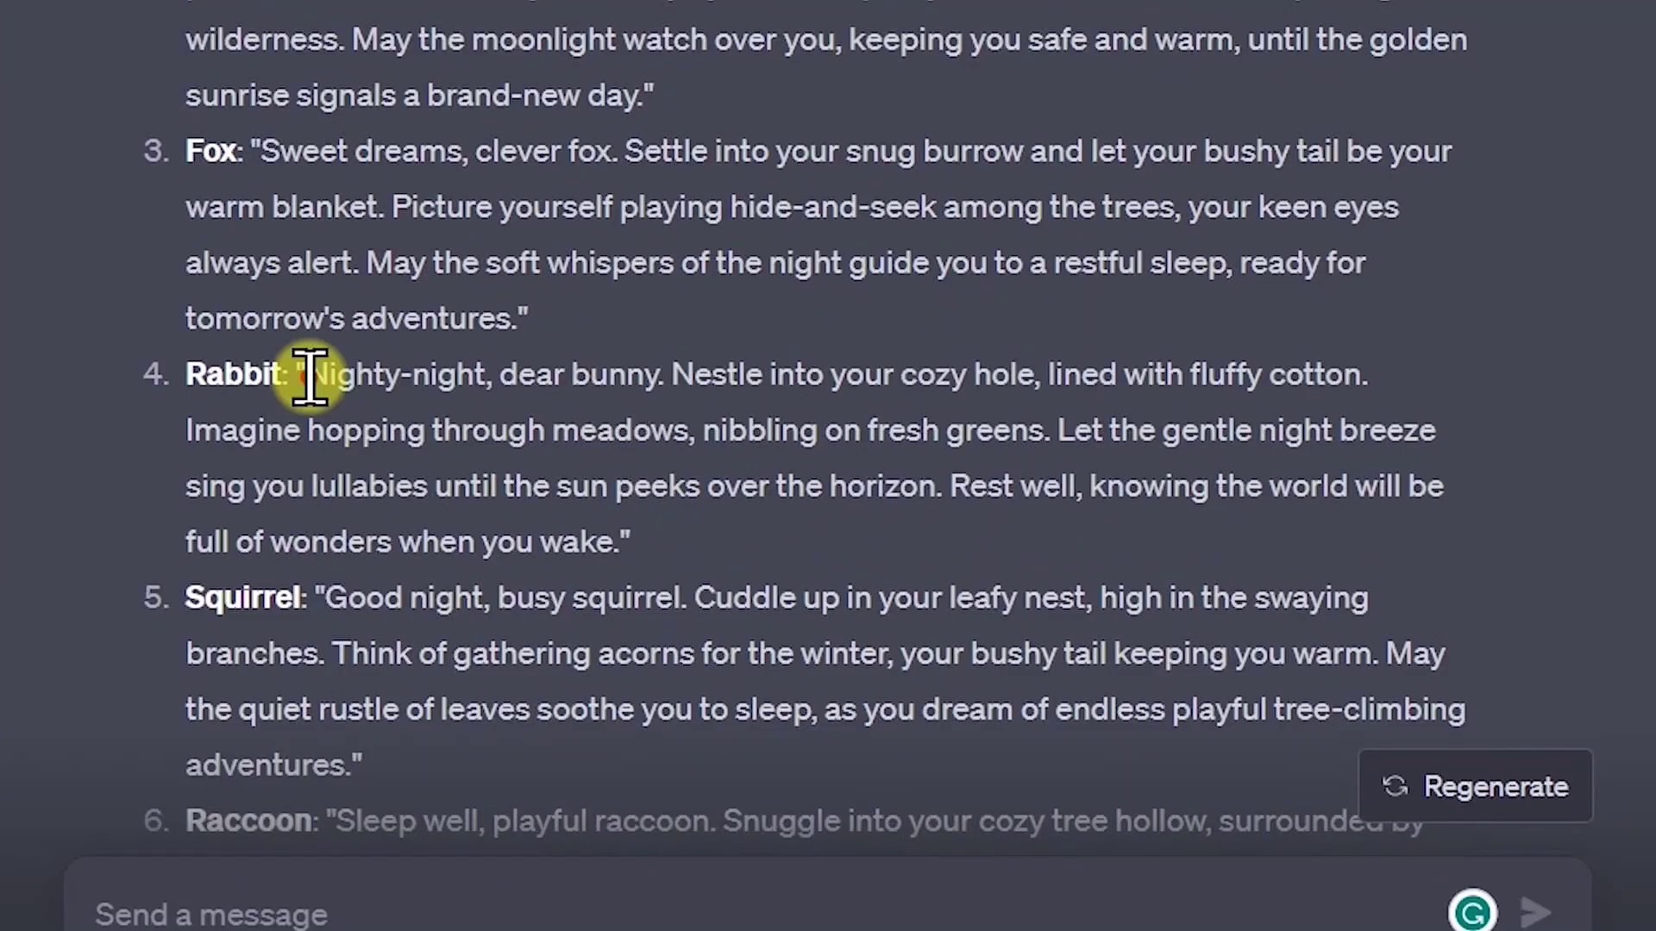
pyautogui.moveTo(542, 528); pyautogui.dragTo(704, 617)
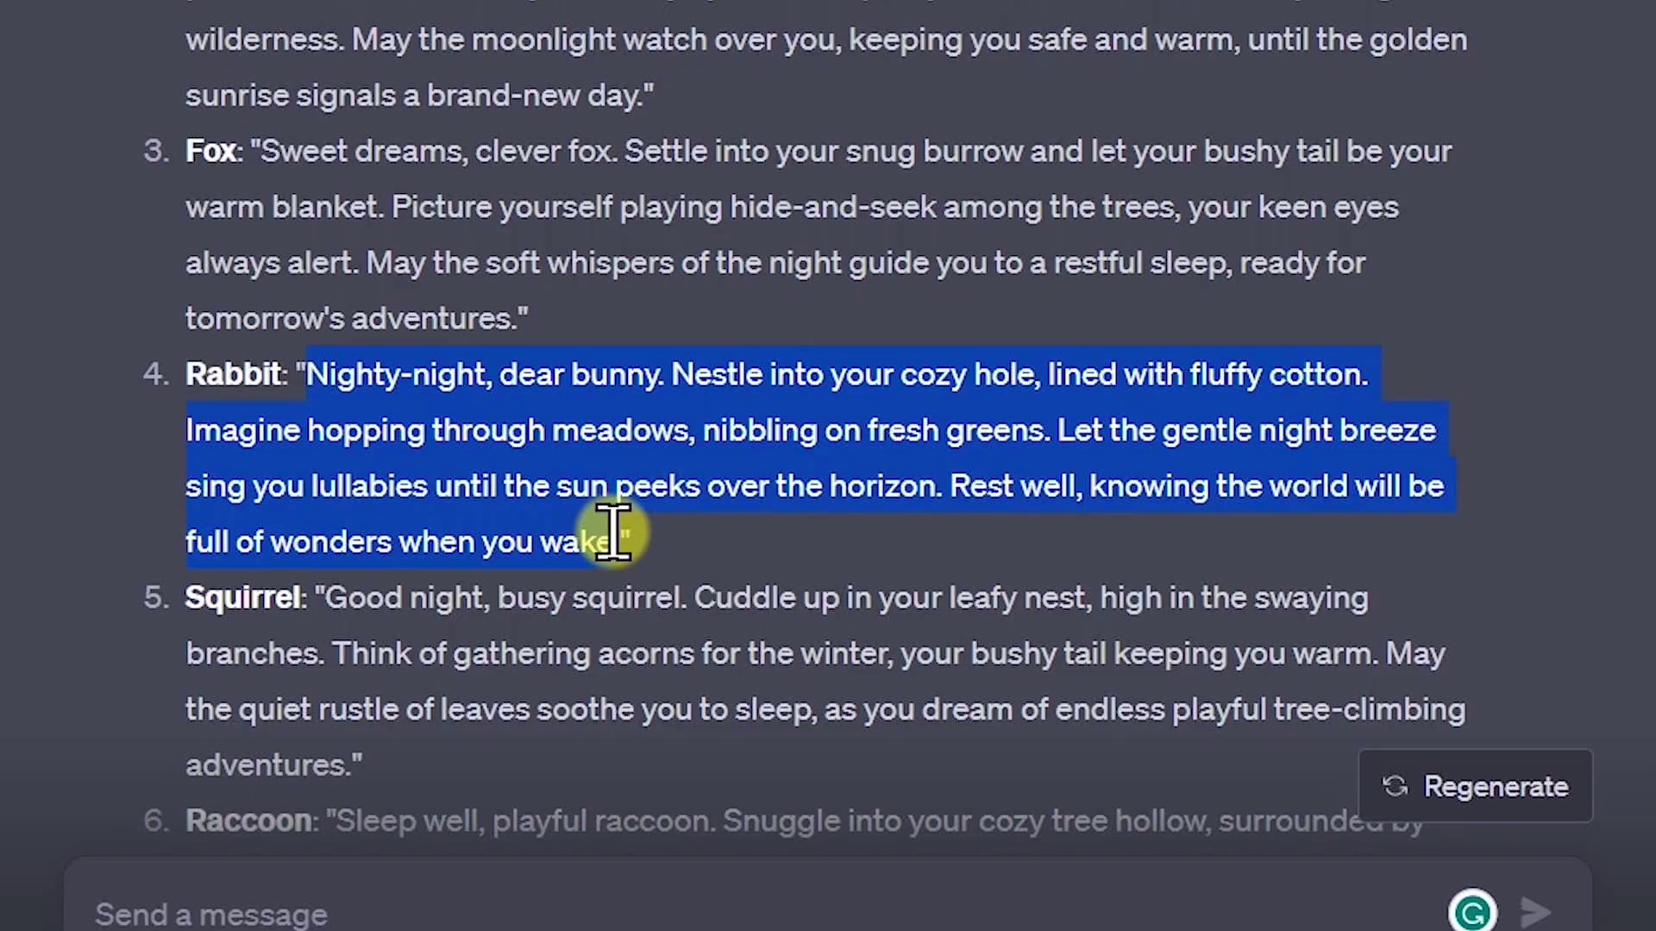
pyautogui.hotkey('ctrl', 'c')
pyautogui.hotkey('ctrl', 'Tab')
# - Paste the Rabbit phrase, generate Dorothy's narration and download the audio
pyautogui.click(586, 546)
pyautogui.hotkey('ctrl', 'v')
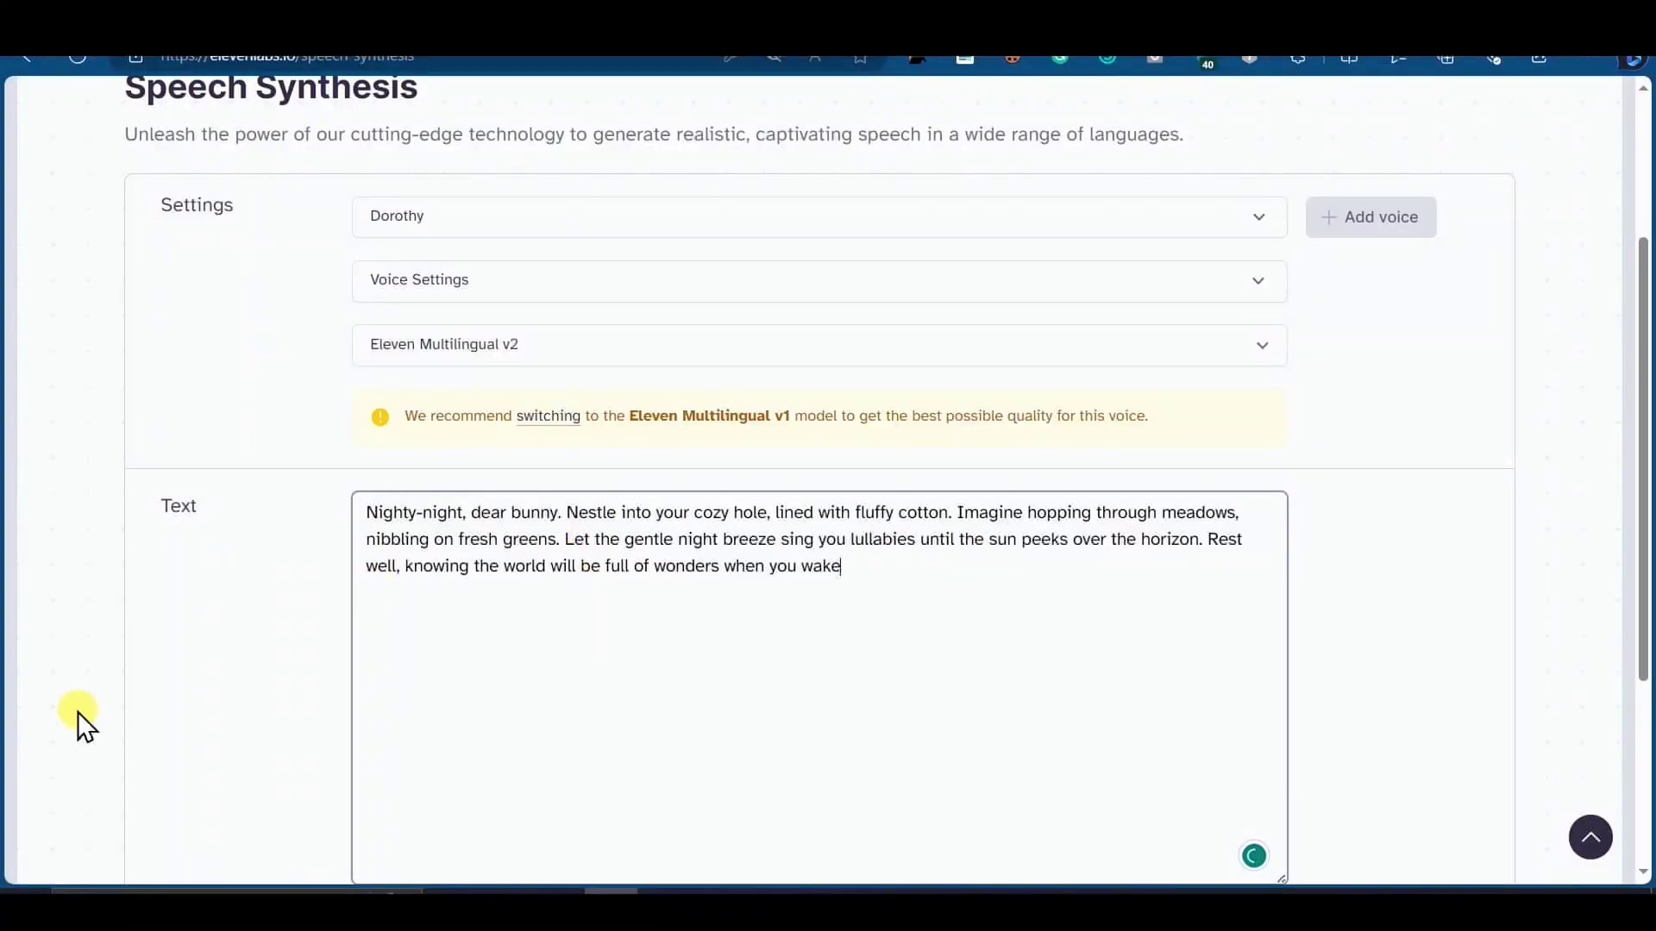
pyautogui.scroll(-2, 78, 711)
pyautogui.click(890, 789)
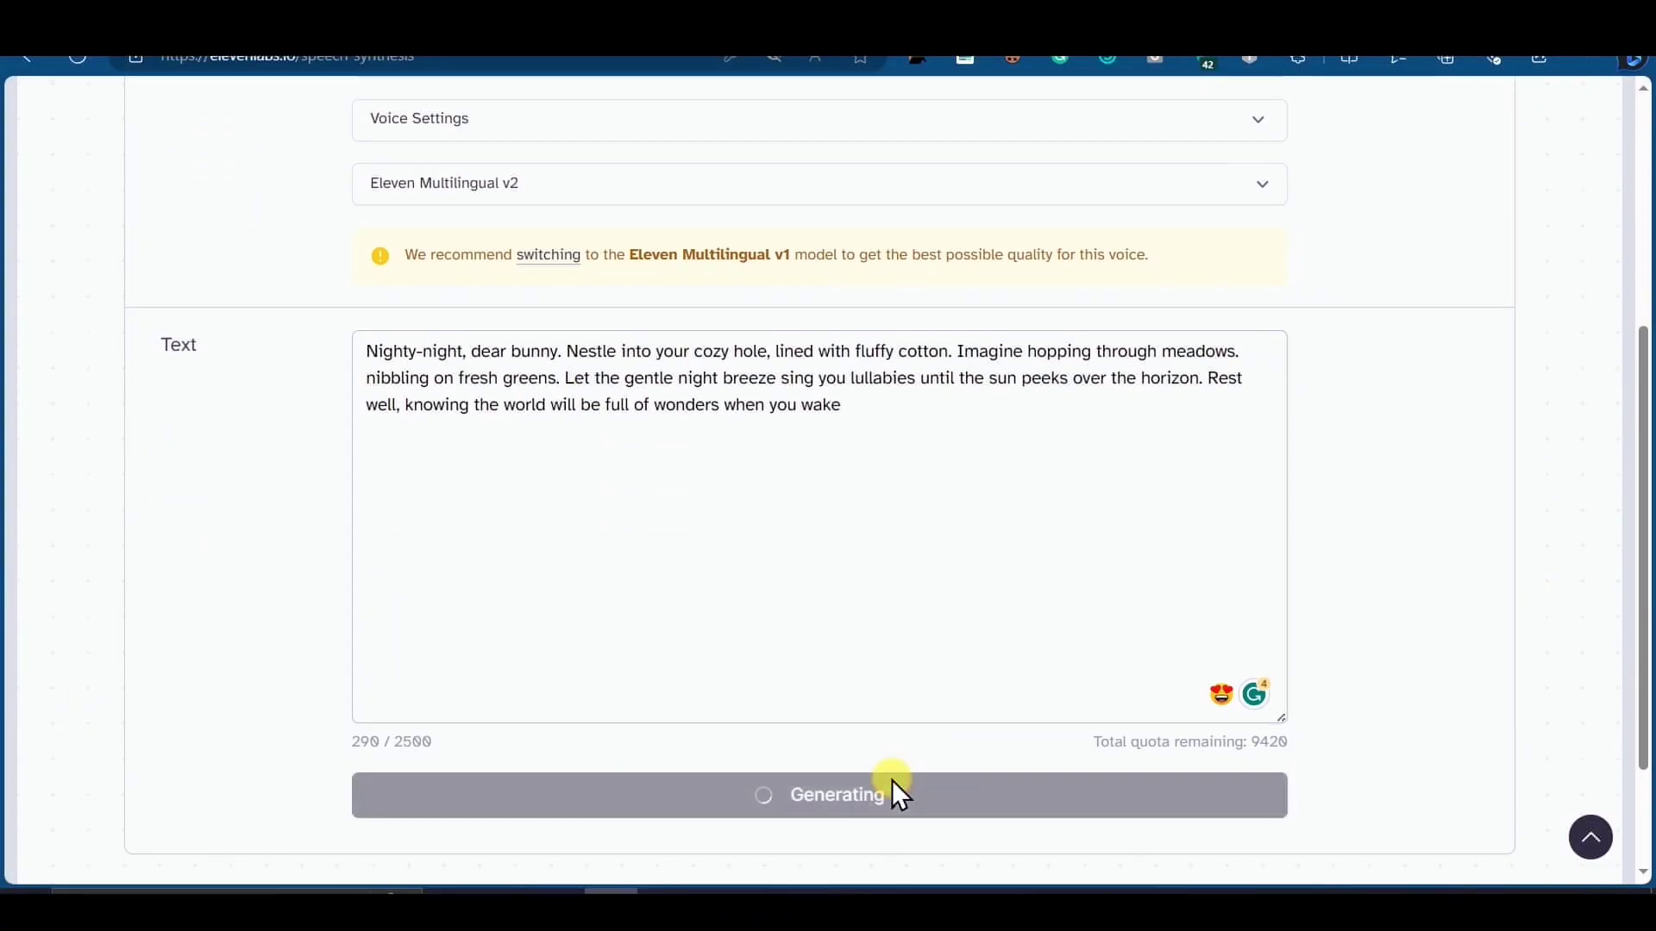
pyautogui.click(1539, 849)
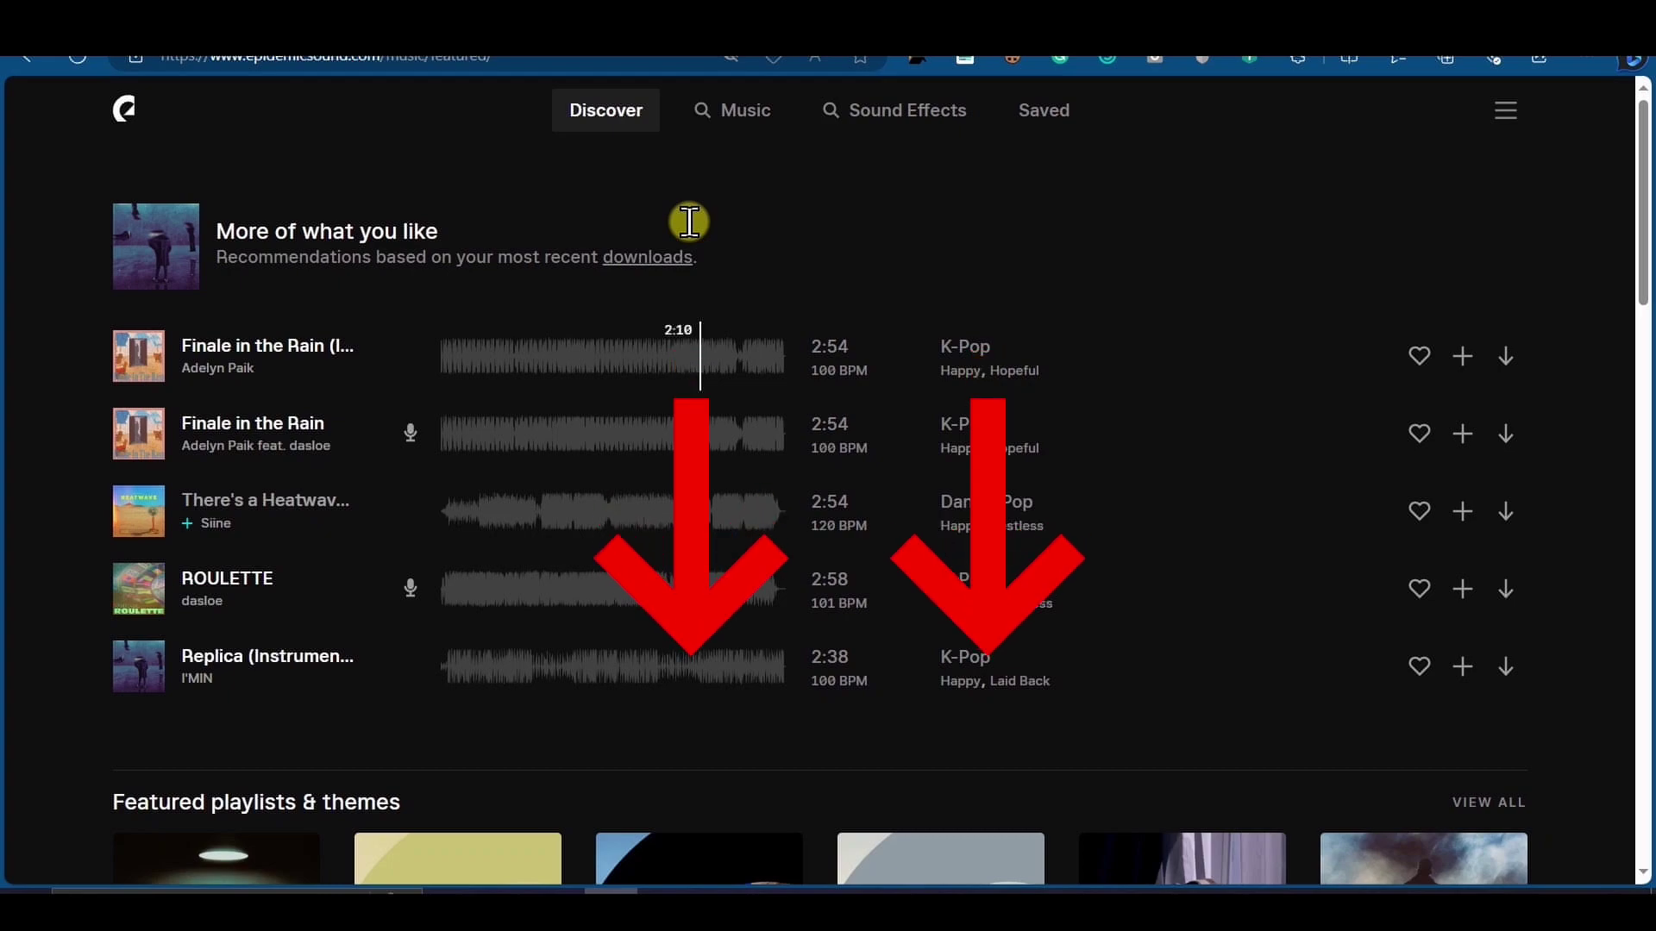
# - Search 'calm relaxing music', preview Erawan Waters and download it
pyautogui.click(732, 109)
pyautogui.click(572, 184)
pyautogui.write('calm relaxing music')
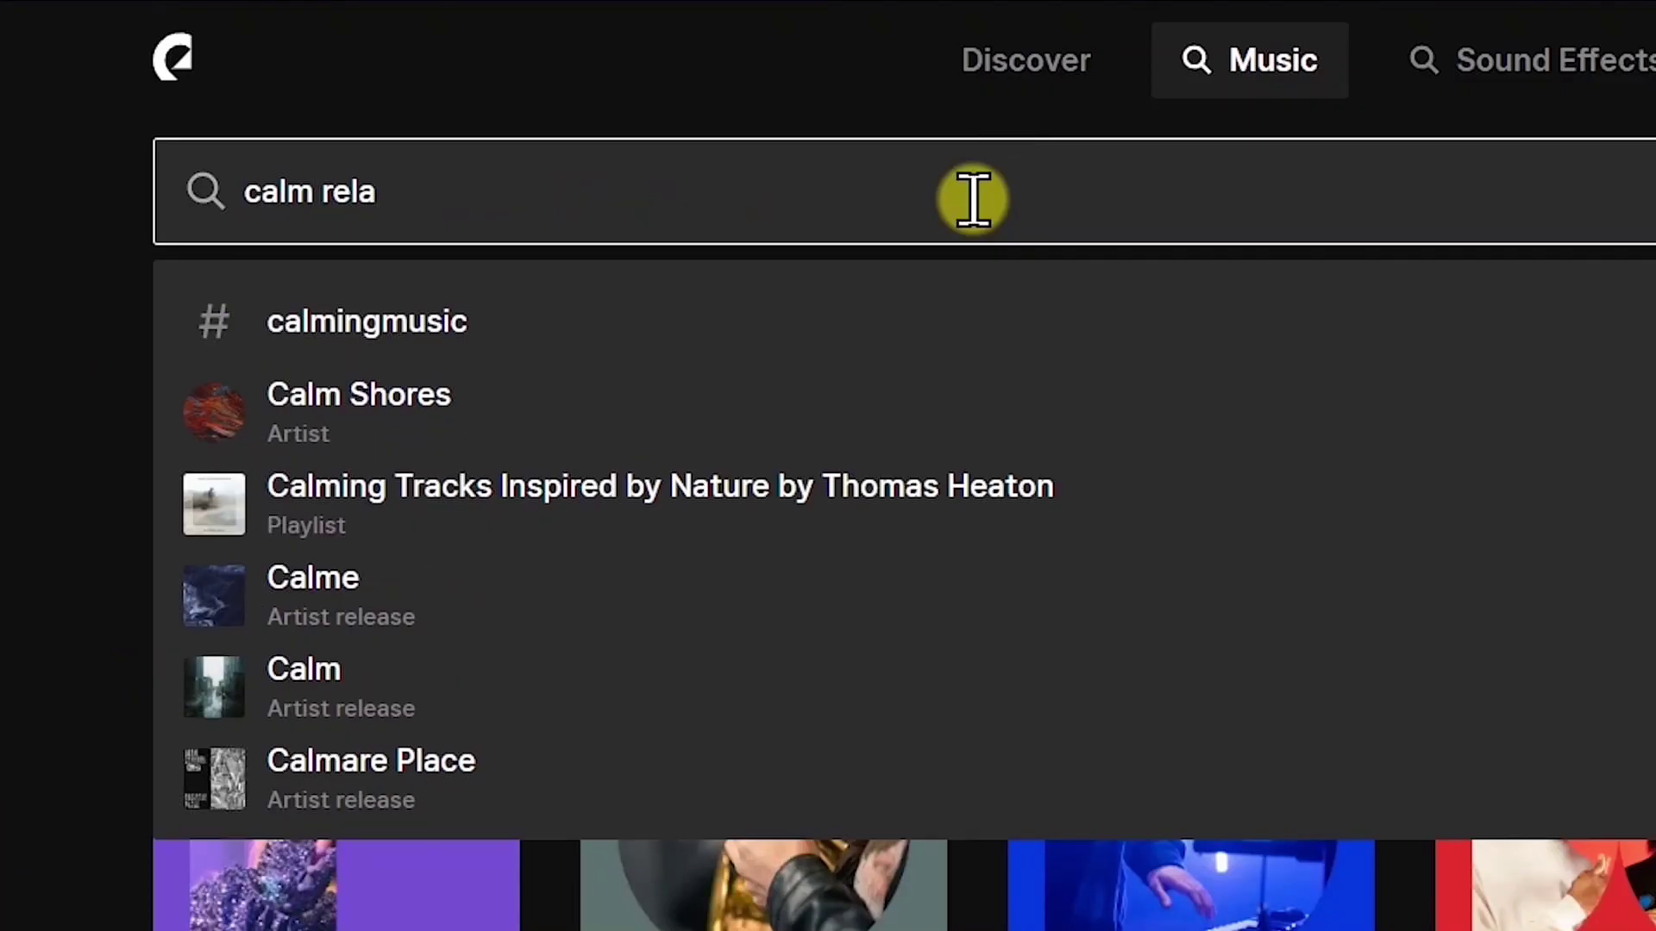
pyautogui.press('Return')
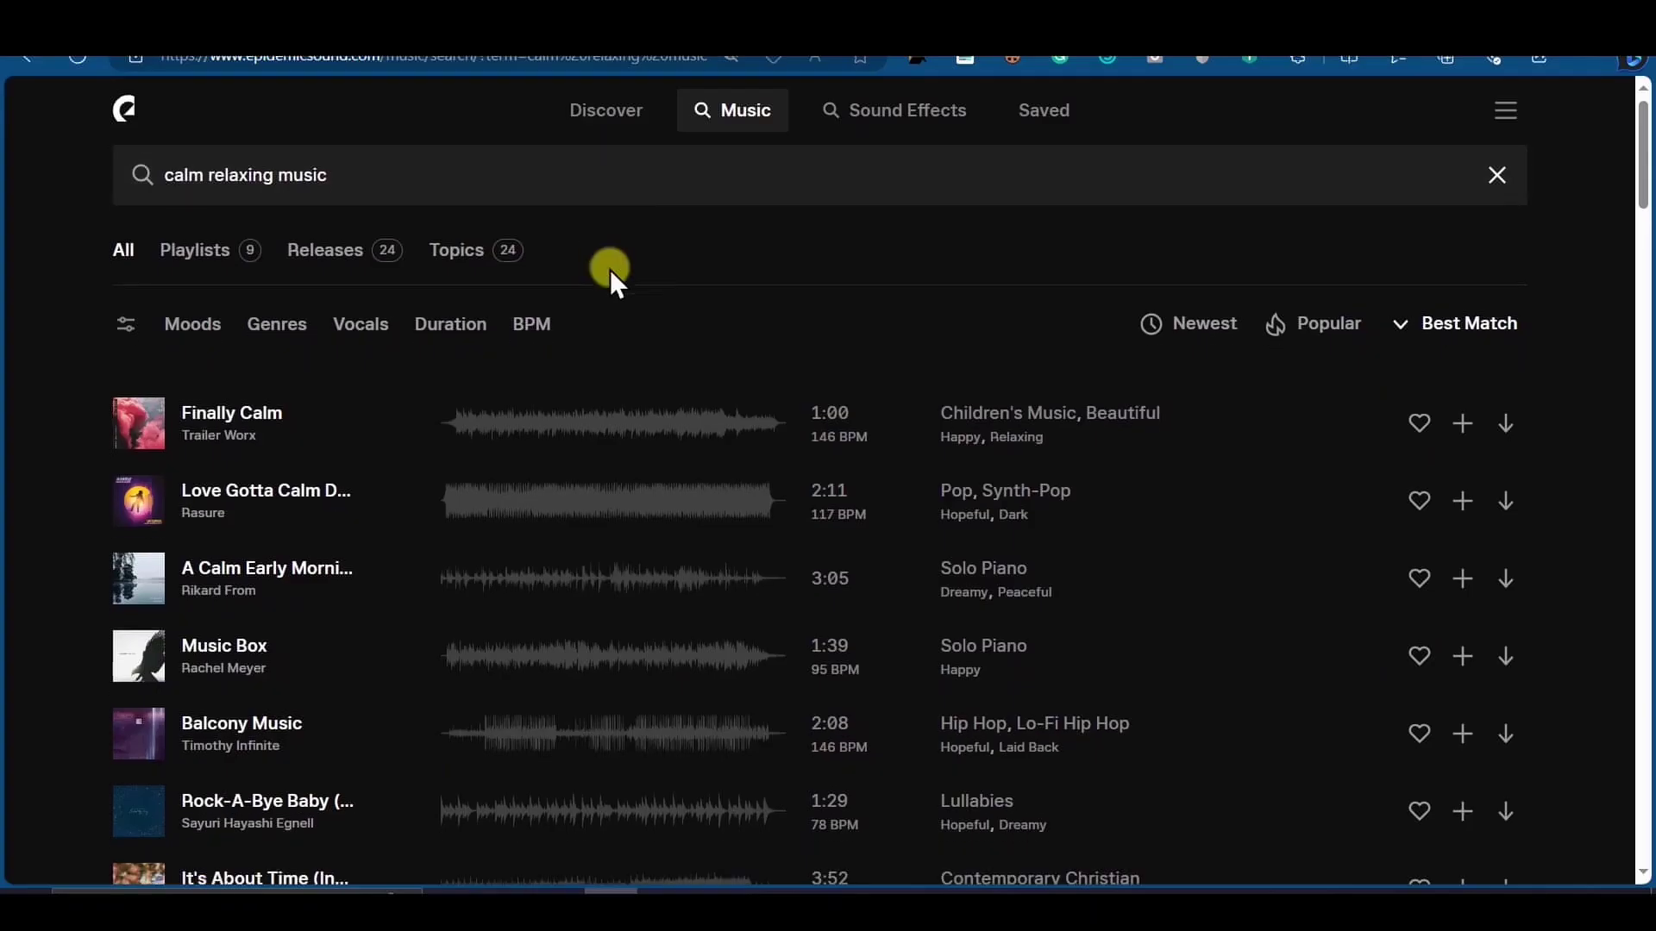
pyautogui.scroll(-10, 609, 269)
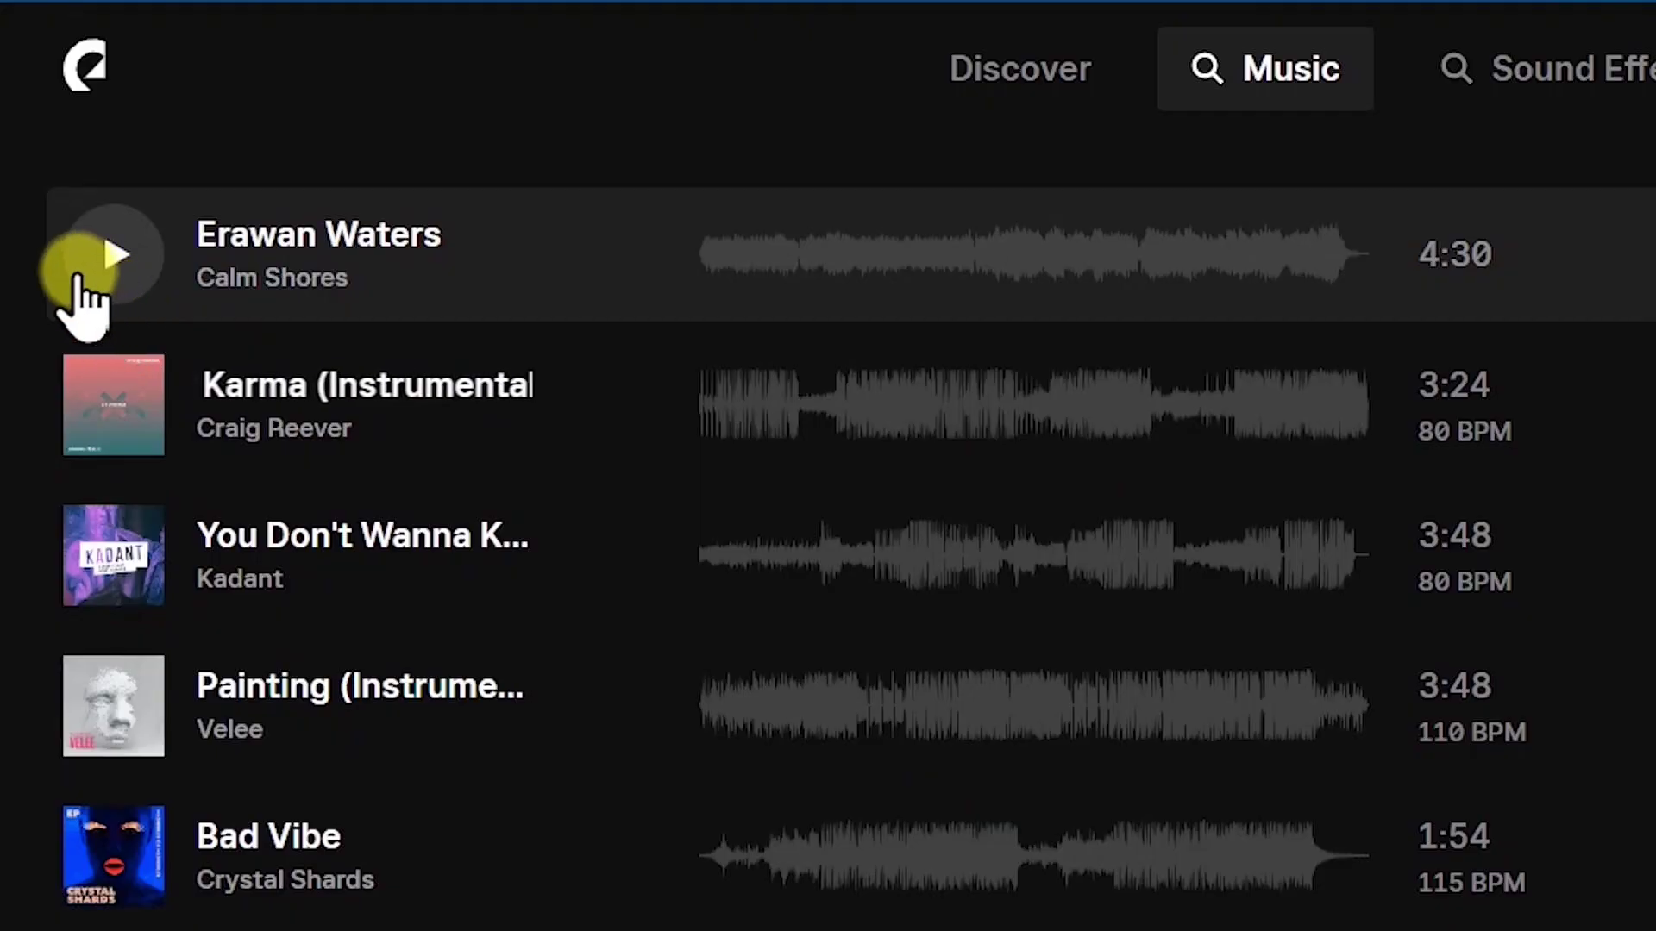
pyautogui.click(110, 259)
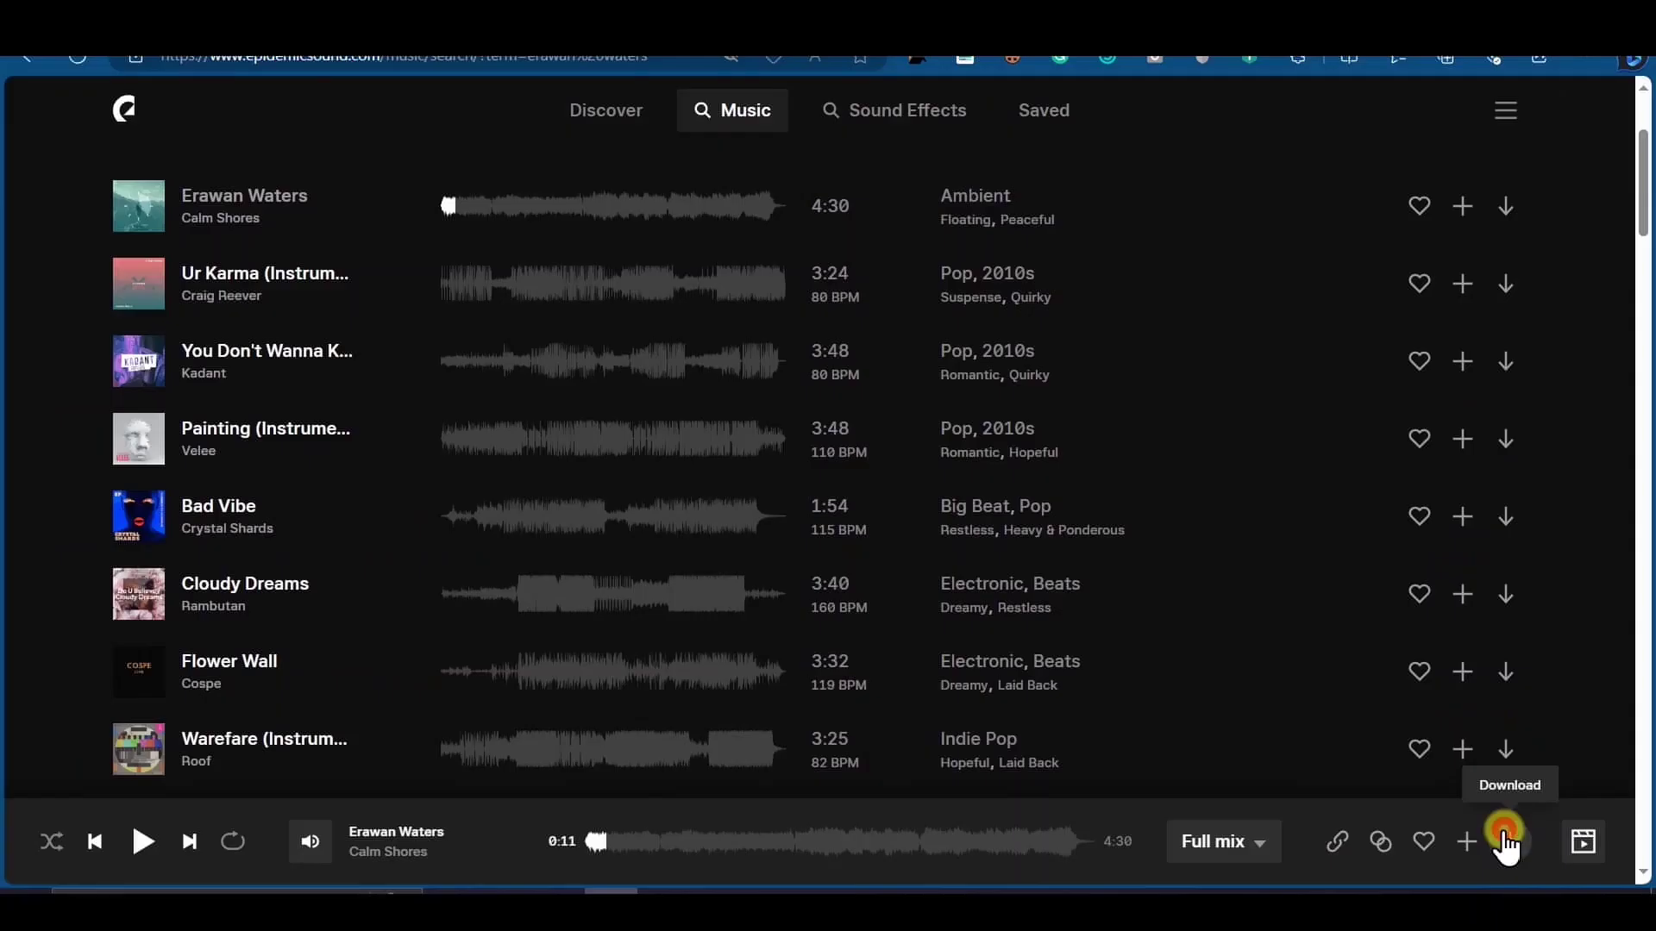
pyautogui.click(1505, 838)
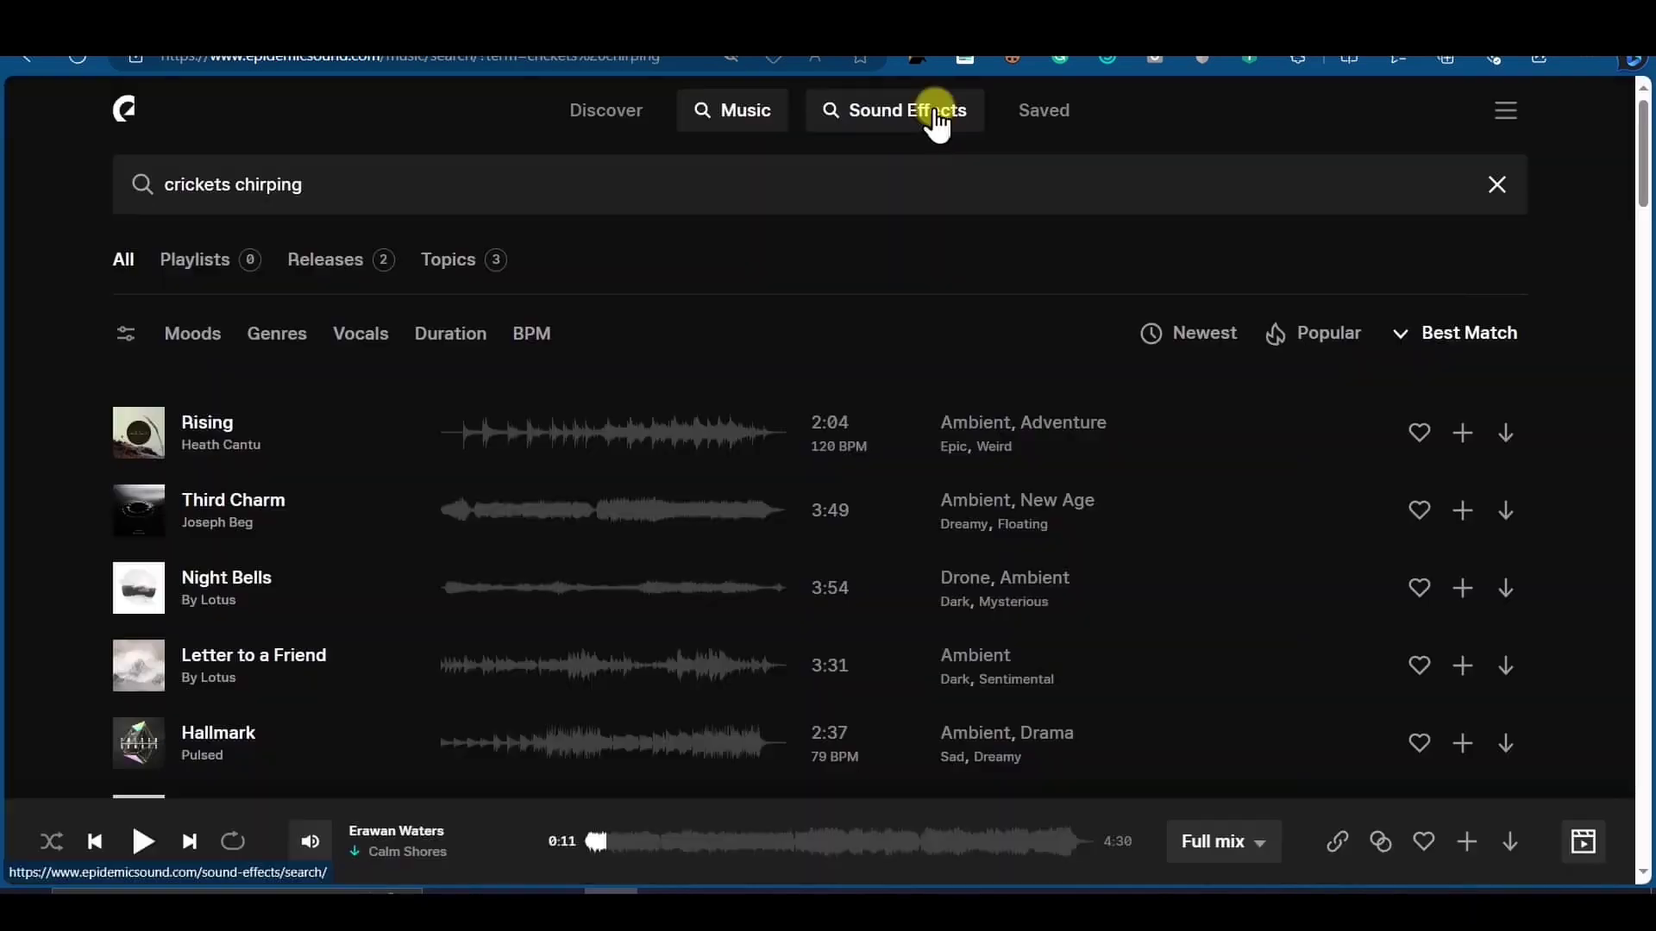
# - Search sound effects for 'crickets chirping' and download a cricket chirp
pyautogui.click(935, 114)
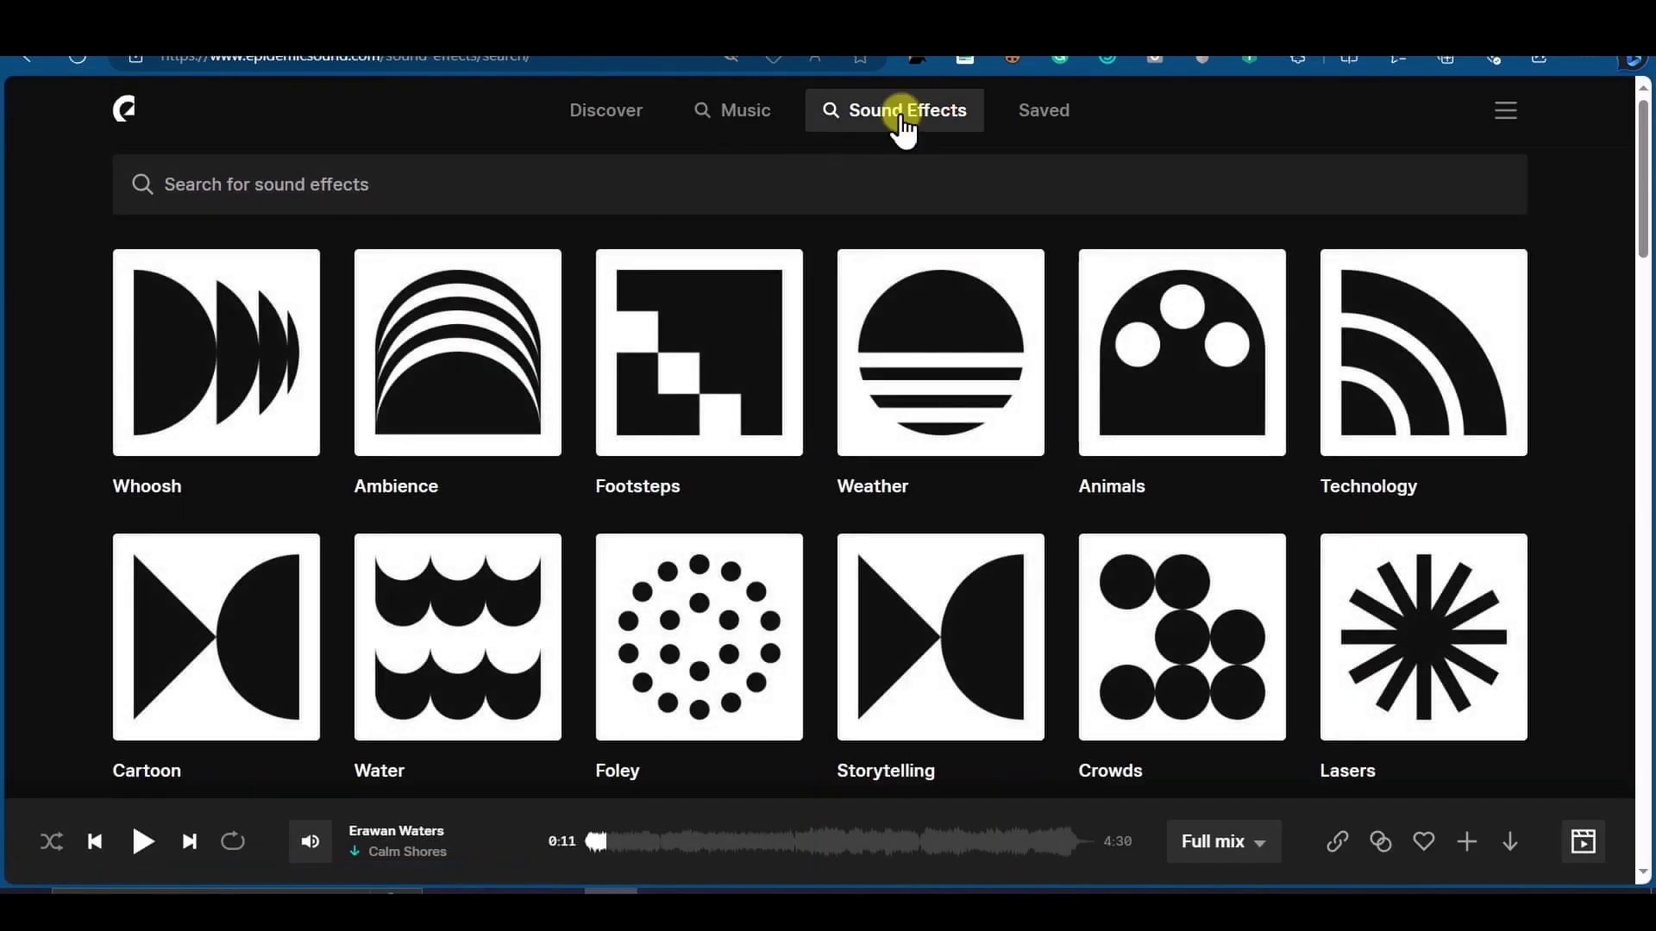
pyautogui.click(665, 167)
pyautogui.write('crickets chirping')
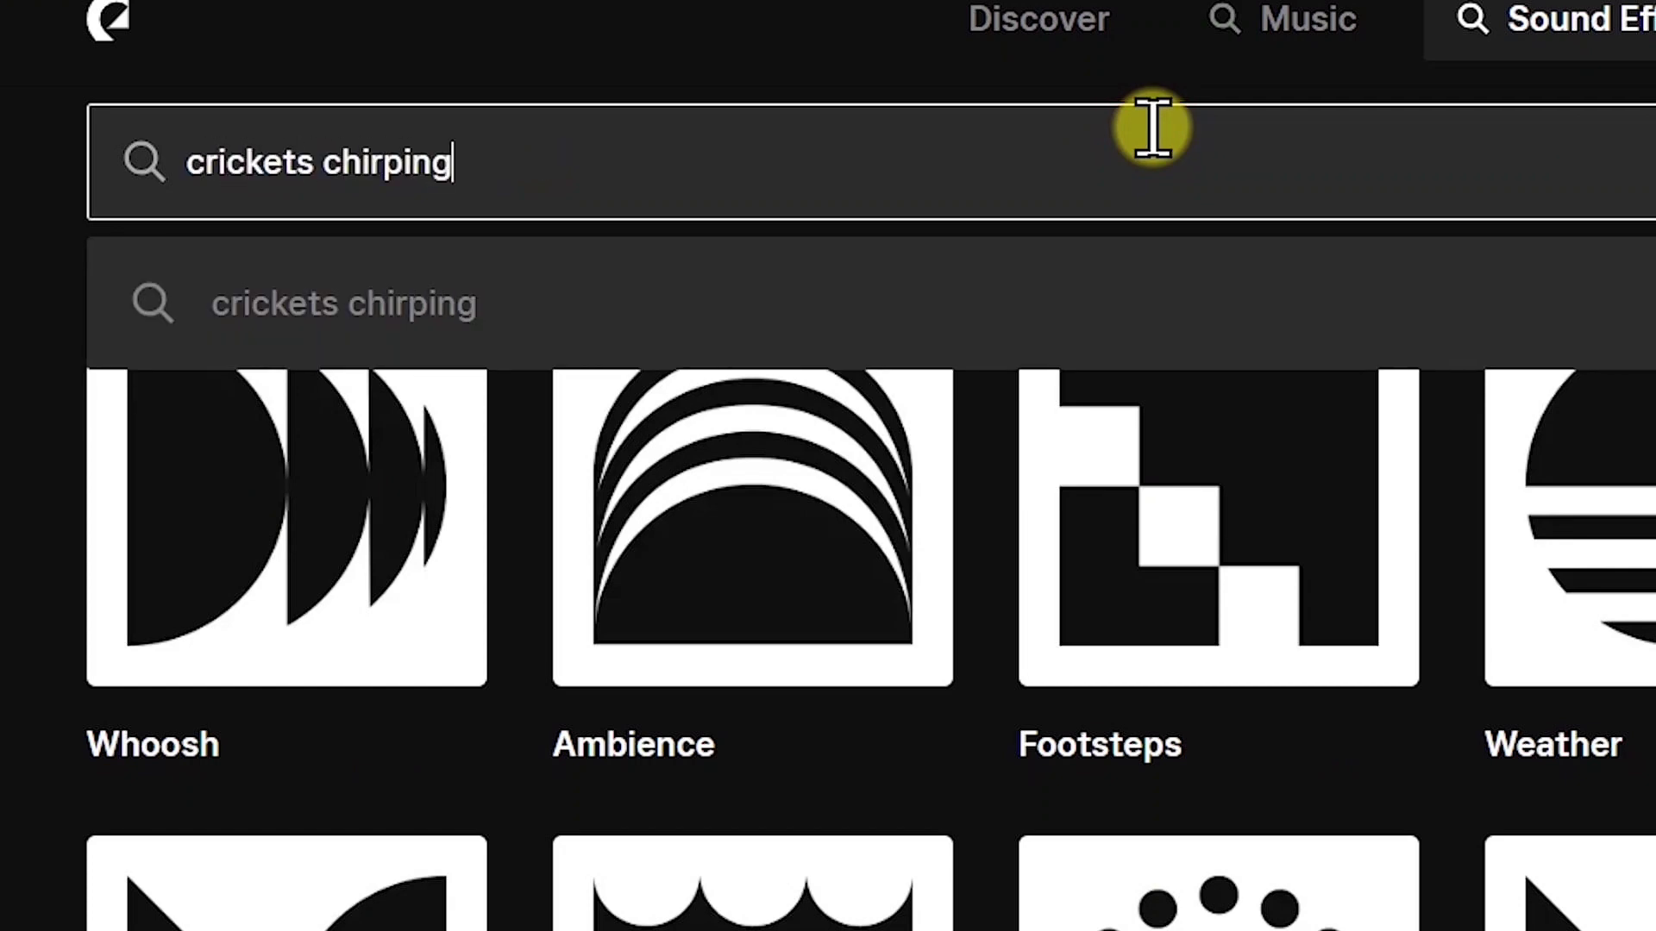
pyautogui.press('Return')
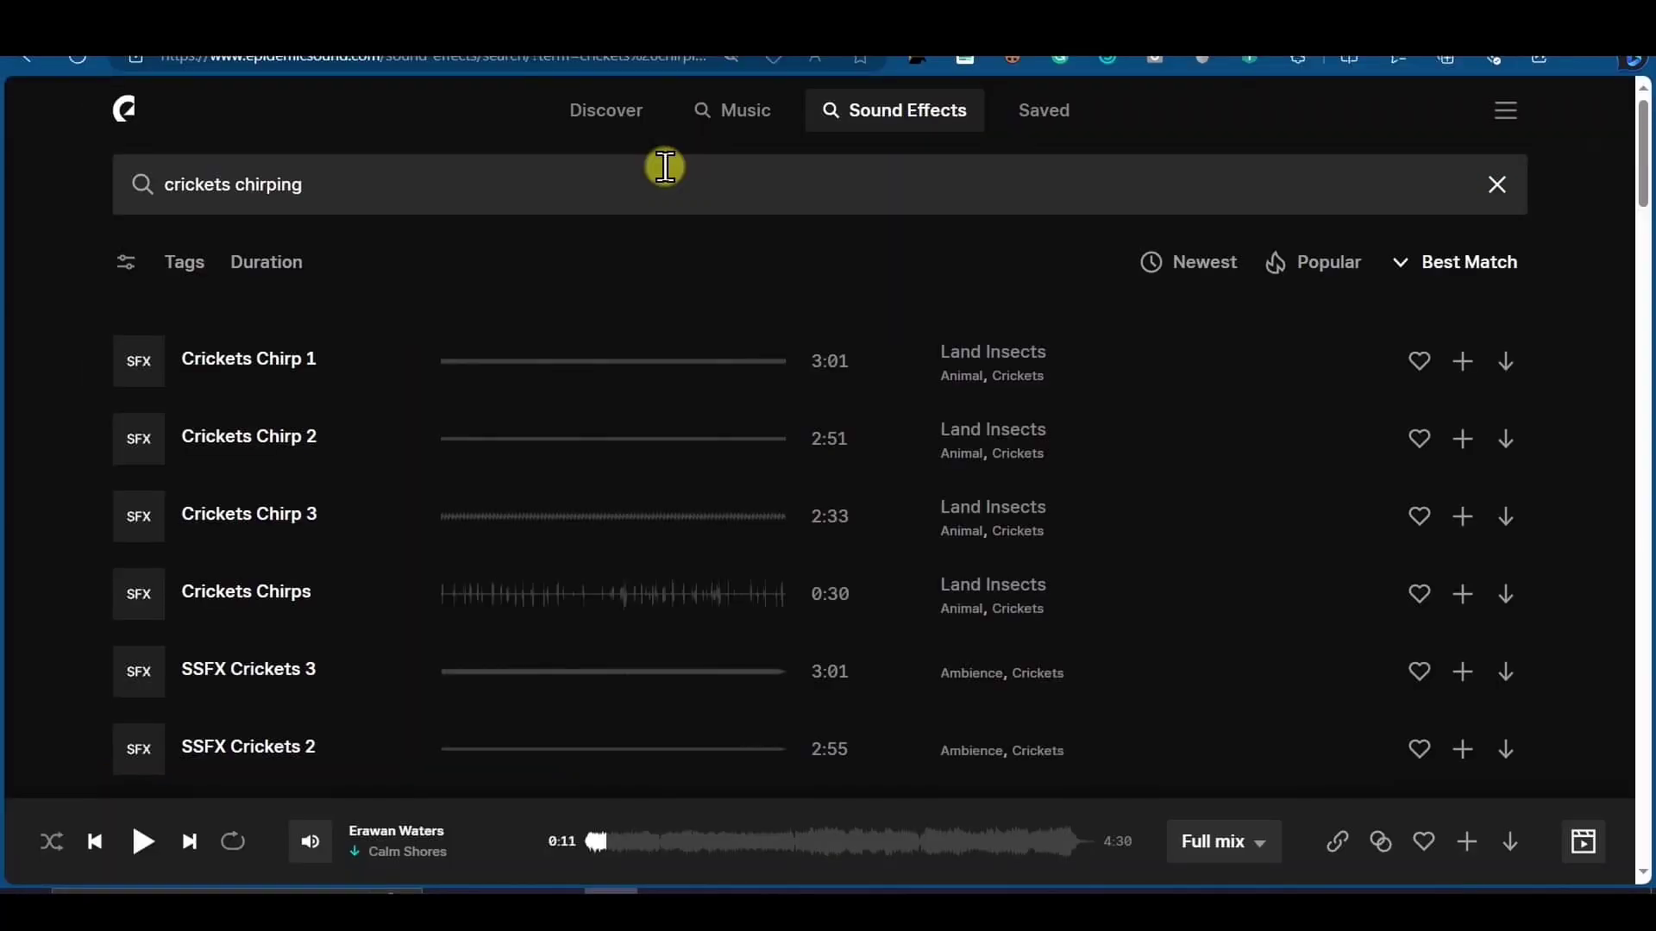
pyautogui.click(1506, 841)
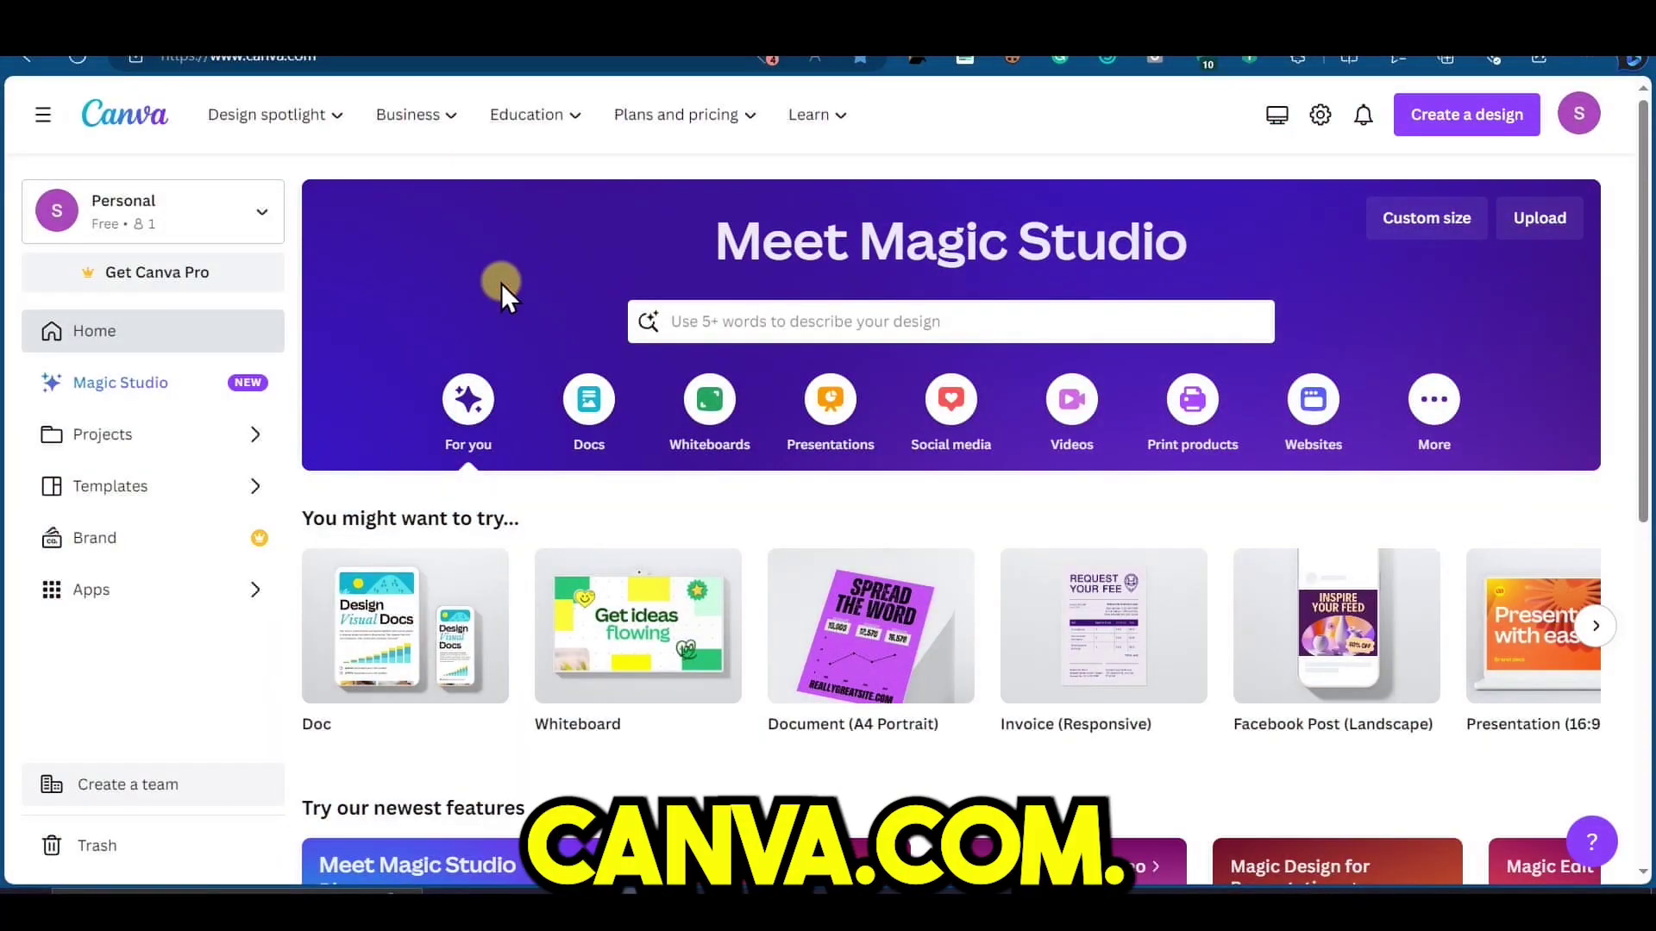
# - Create a new blank YouTube video design in Canva
pyautogui.click(823, 321)
pyautogui.write('youtube video')
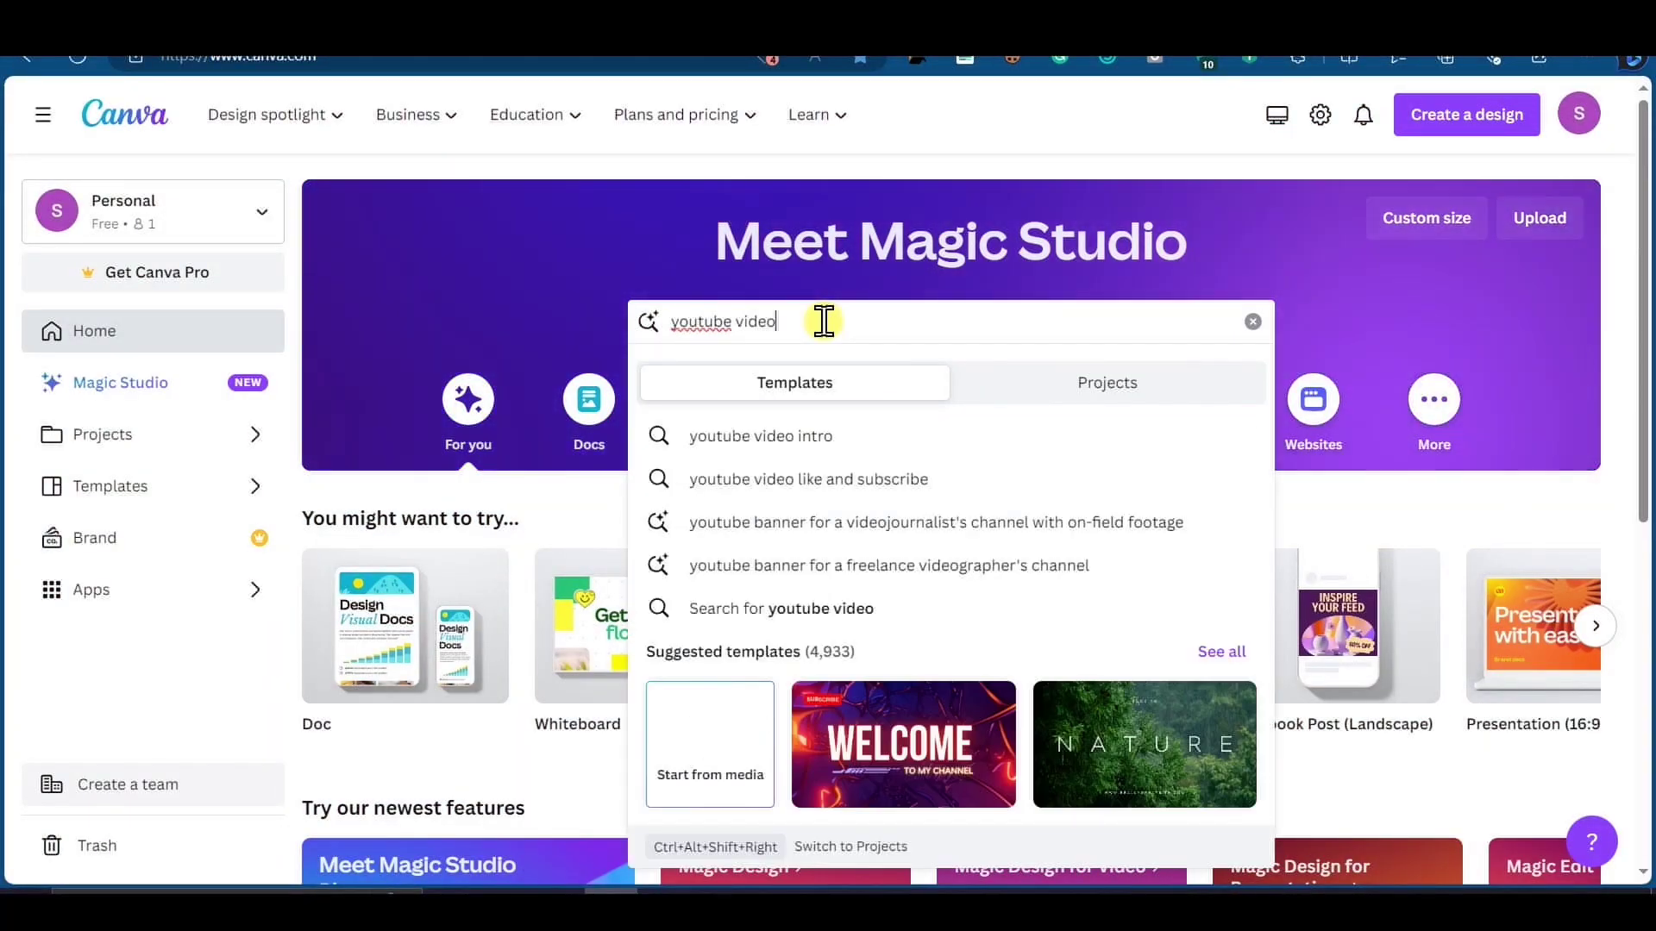
pyautogui.press('Return')
pyautogui.click(373, 496)
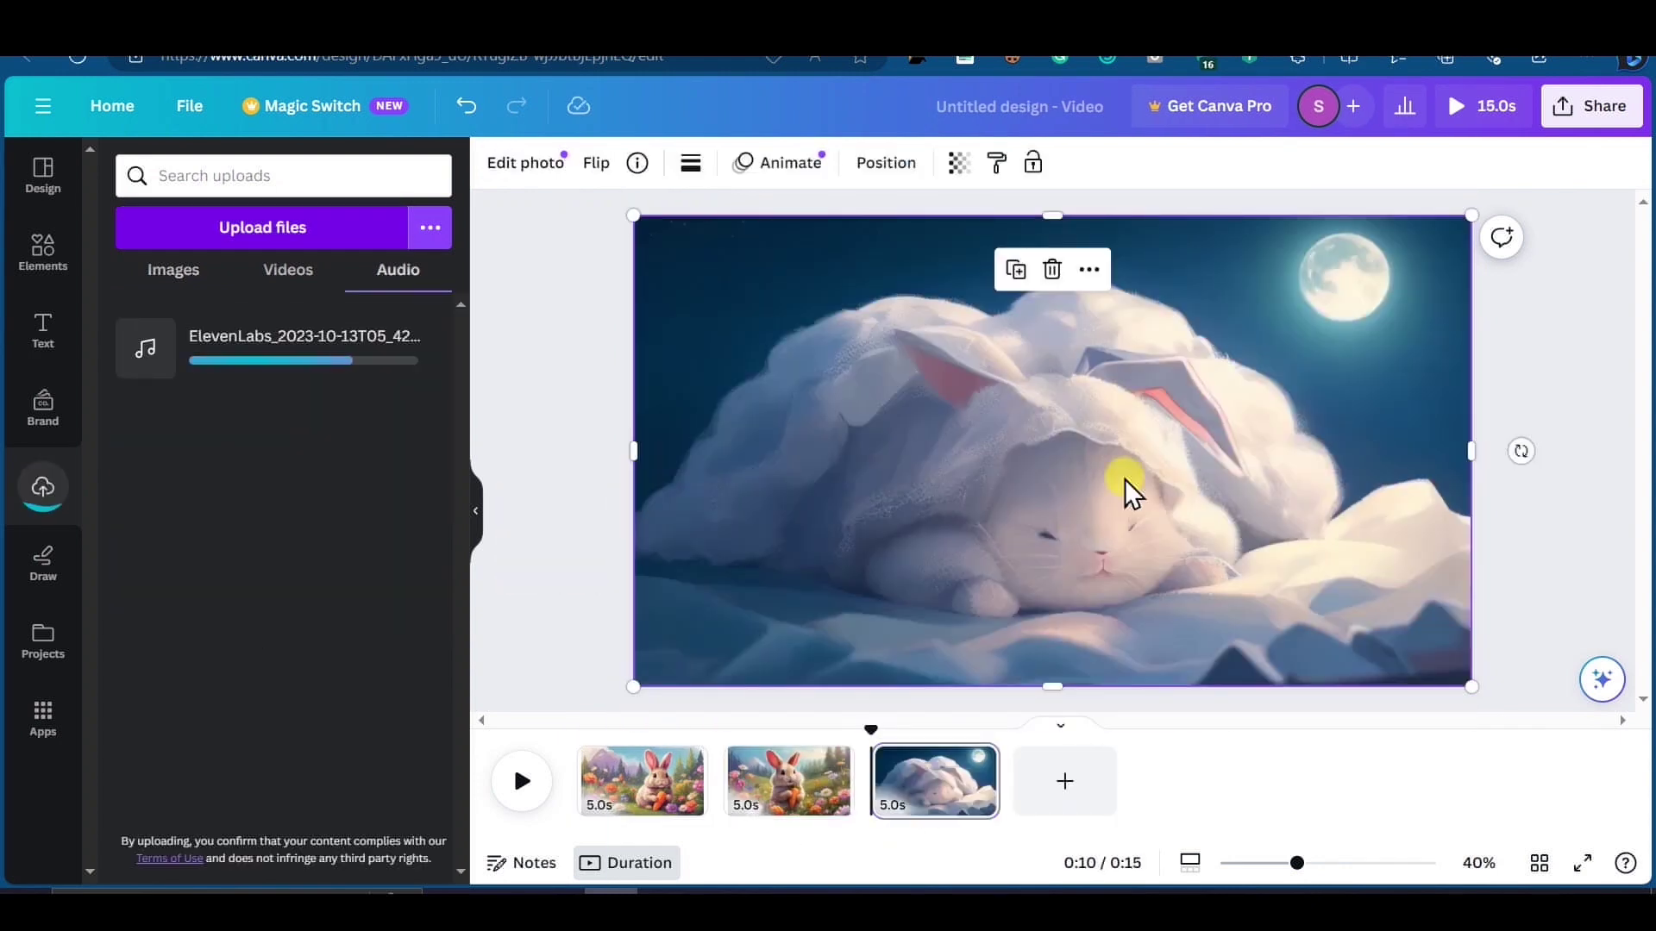
# - Add the ElevenLabs narration to the timeline and move the sleeping-bunny scene first
pyautogui.moveTo(285, 345); pyautogui.dragTo(996, 790)
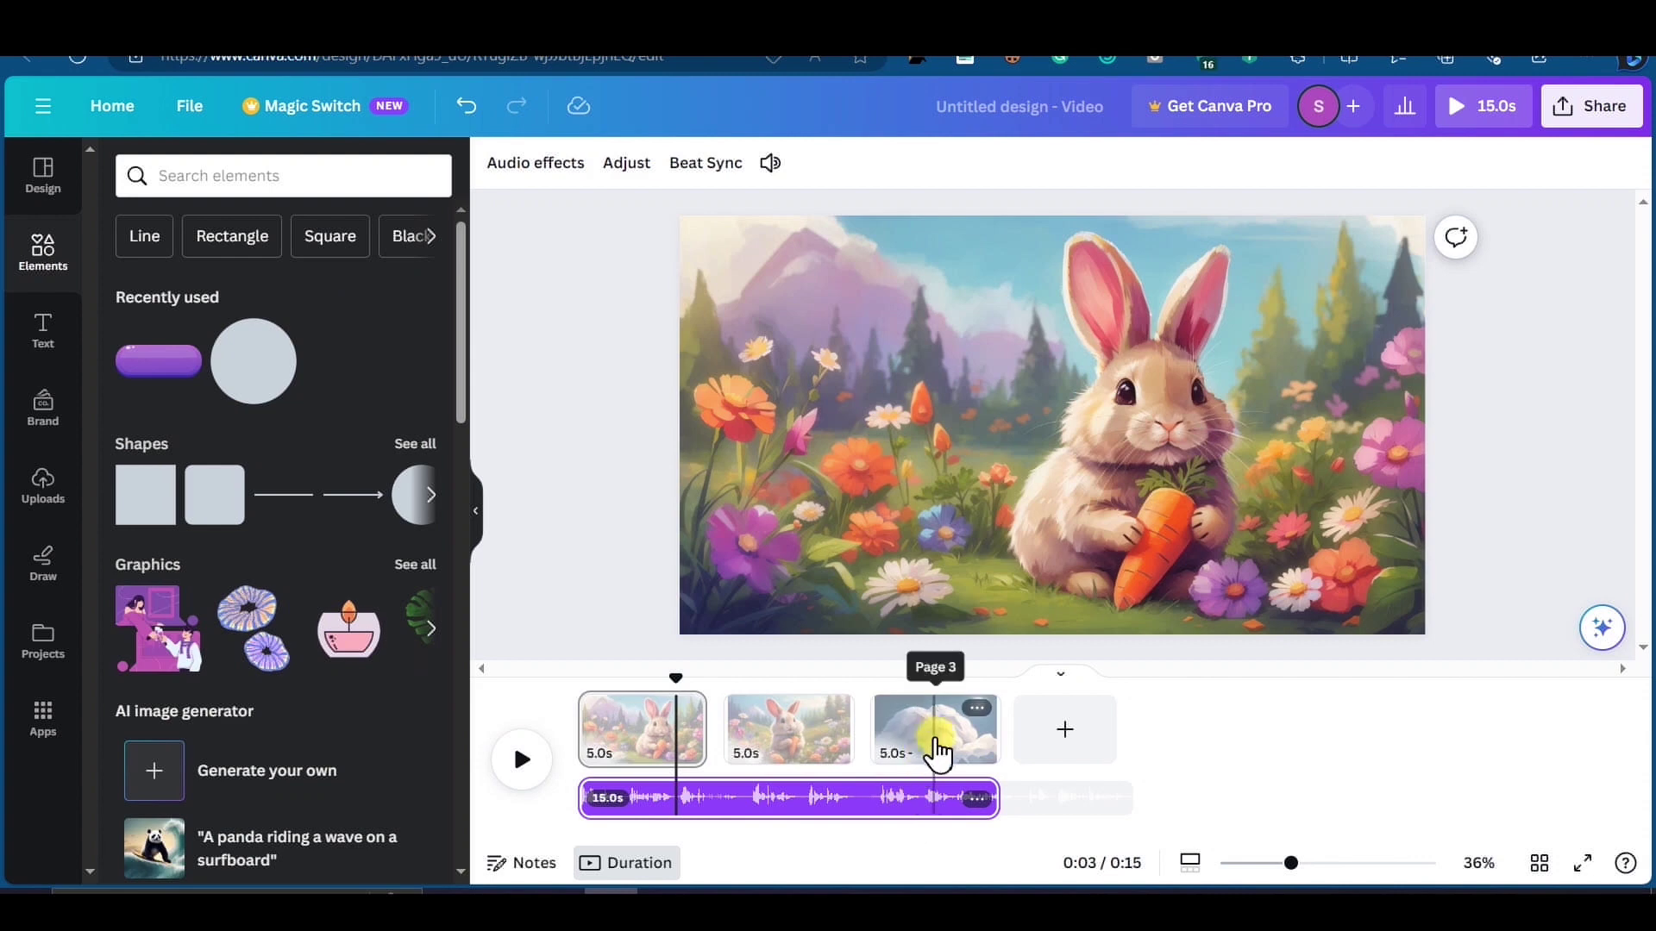
pyautogui.moveTo(940, 743); pyautogui.dragTo(624, 739)
pyautogui.click(534, 766)
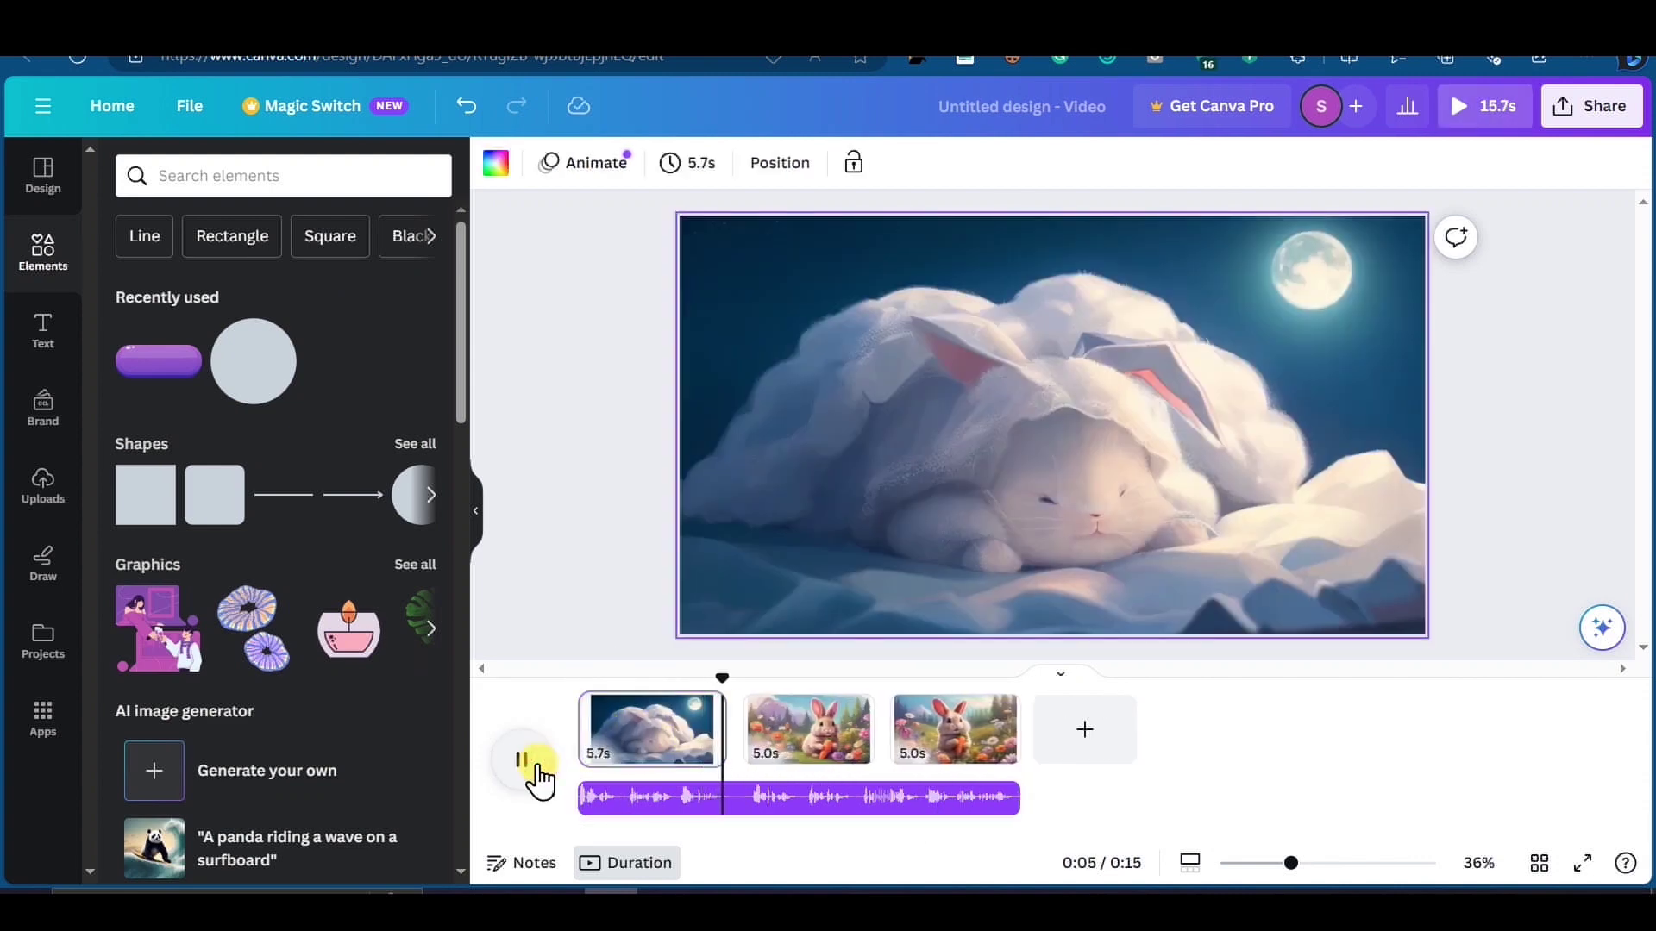
pyautogui.click(535, 766)
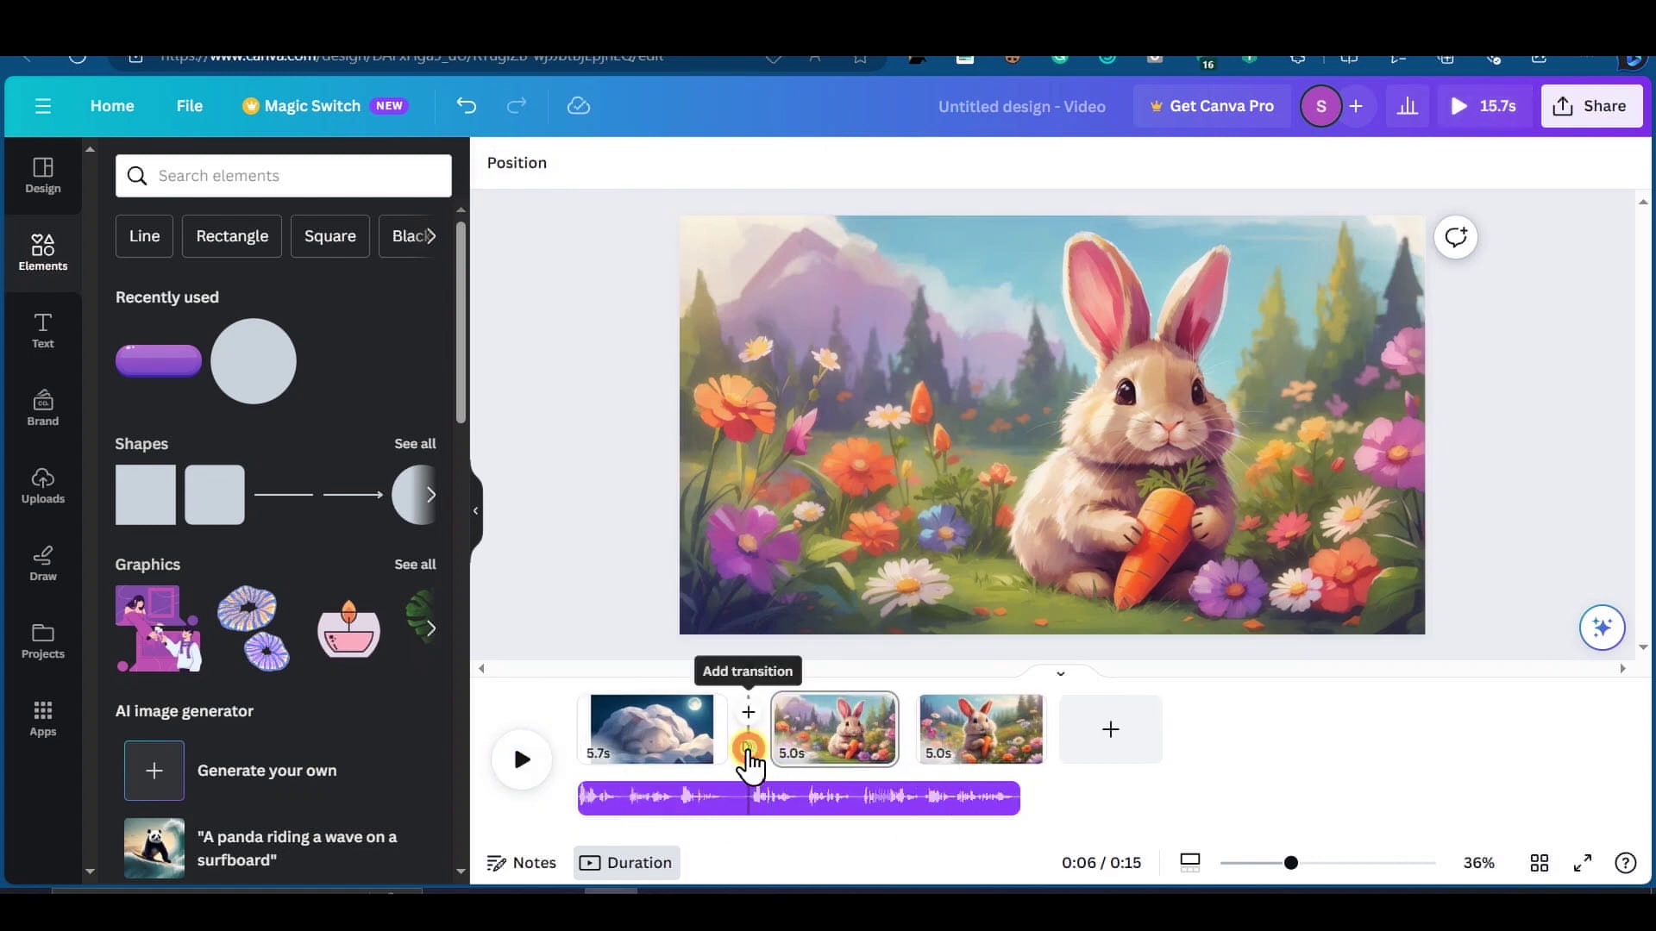
# - Add a Dissolve transition after the sleeping-bunny scene
pyautogui.click(748, 765)
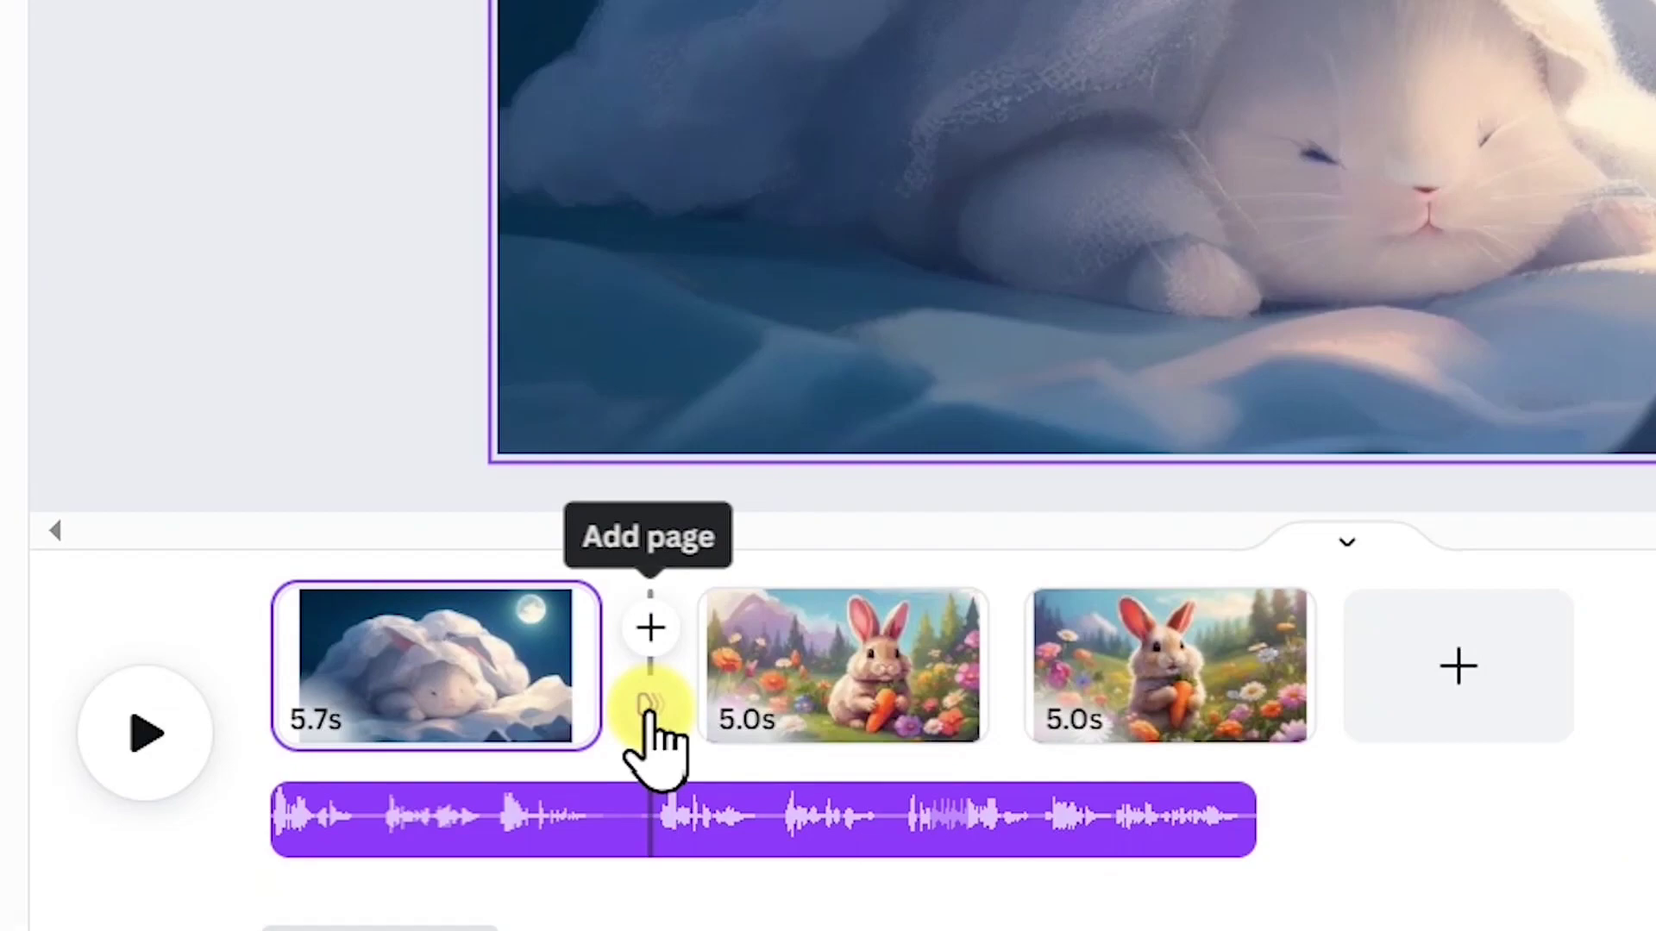
pyautogui.click(648, 709)
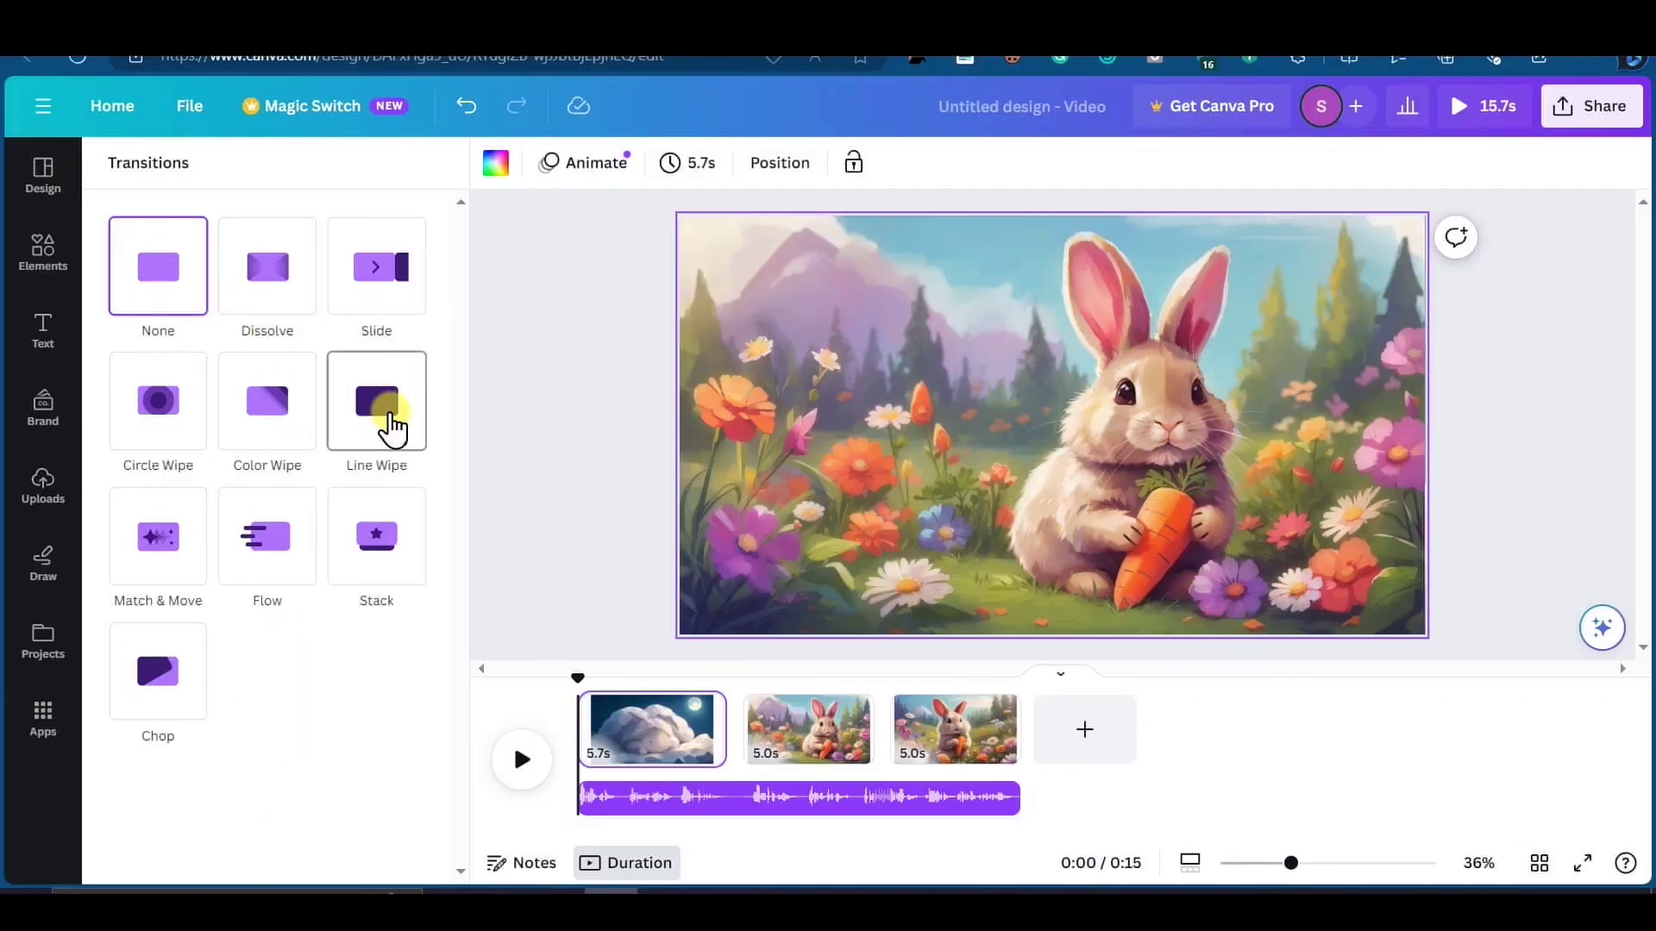
pyautogui.click(270, 300)
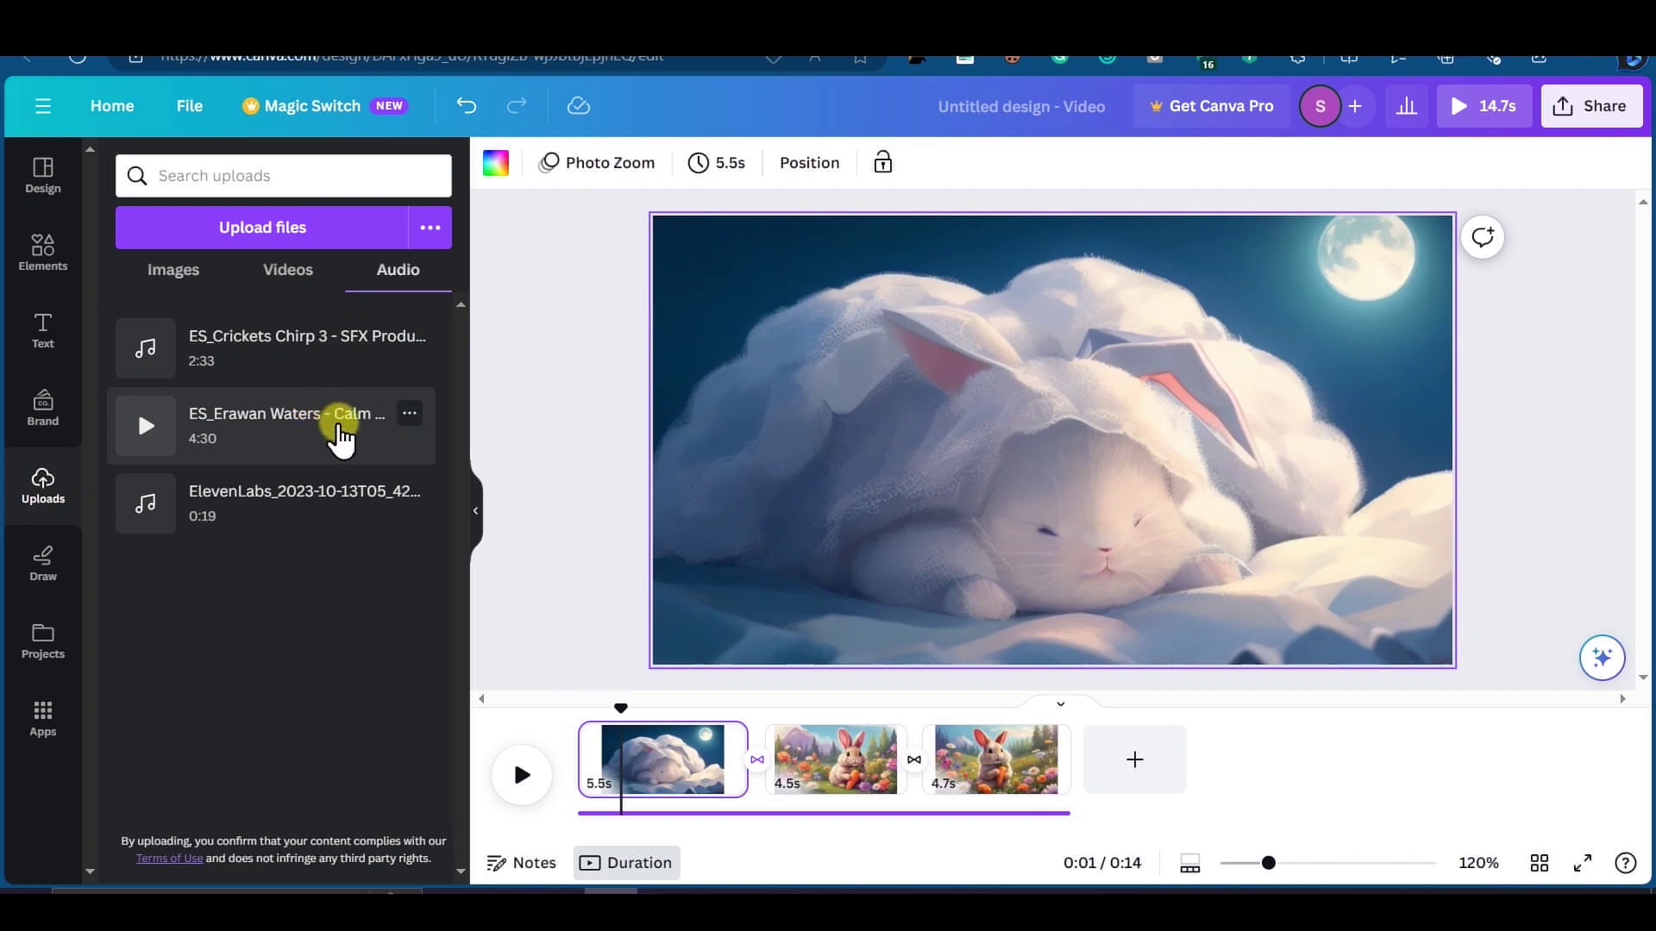
# - Add the Erawan Waters music and cricket sounds to the timeline, adjusting the music volume
pyautogui.moveTo(410, 431); pyautogui.dragTo(754, 806)
pyautogui.moveTo(310, 345); pyautogui.dragTo(1043, 768)
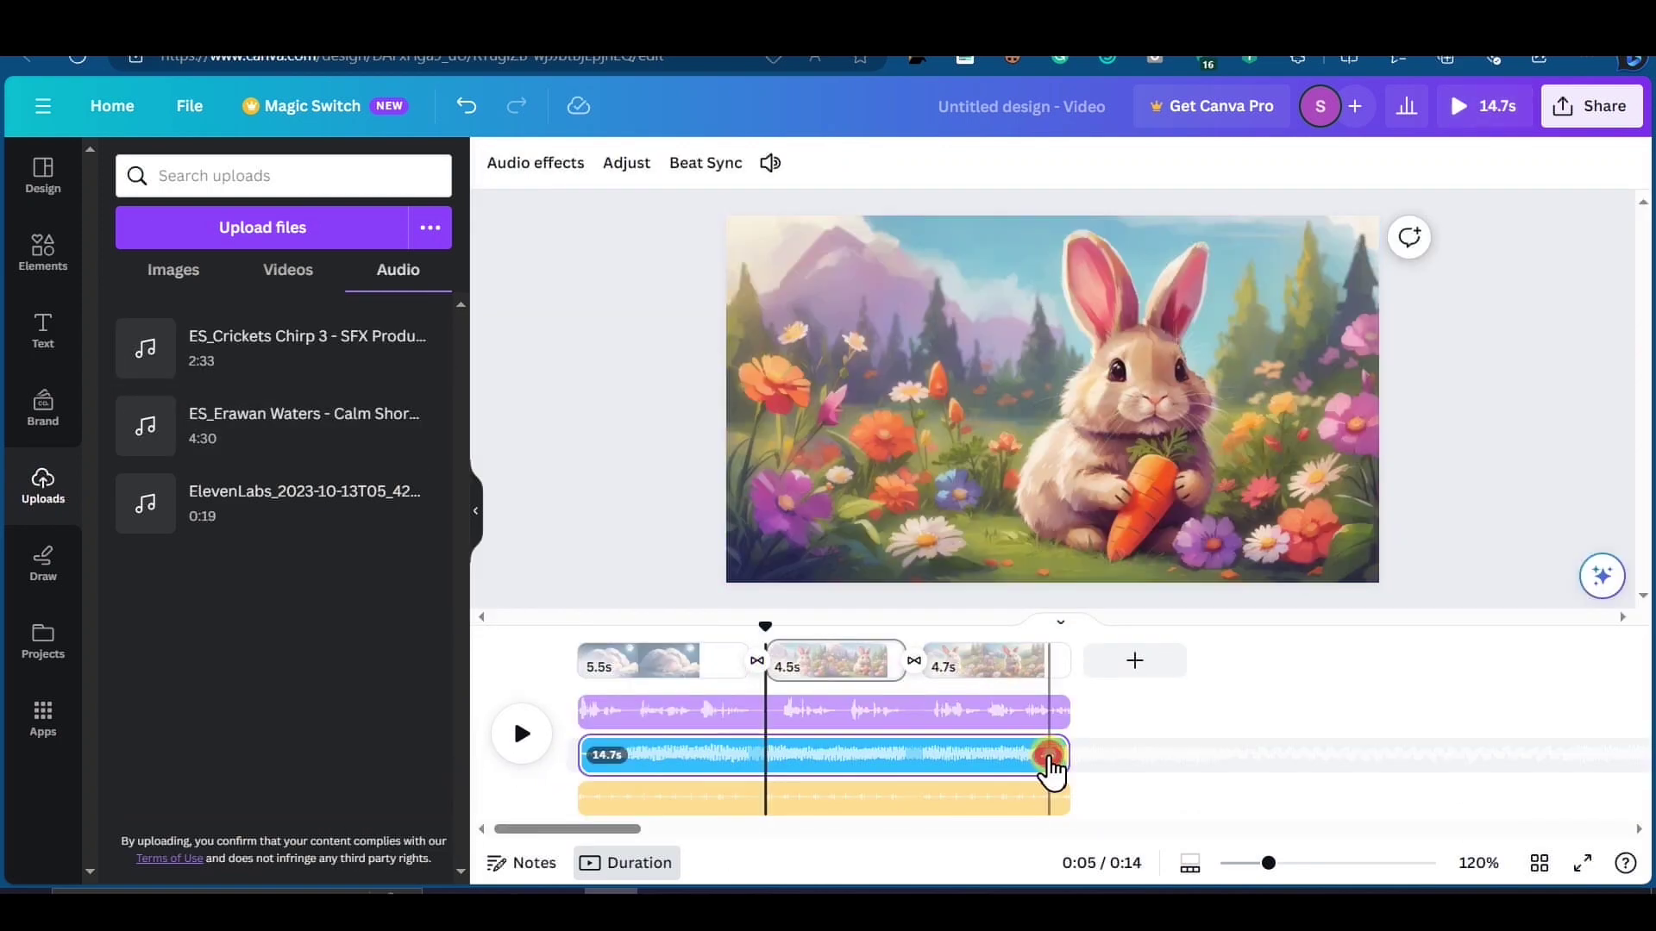
pyautogui.rightClick(1049, 762)
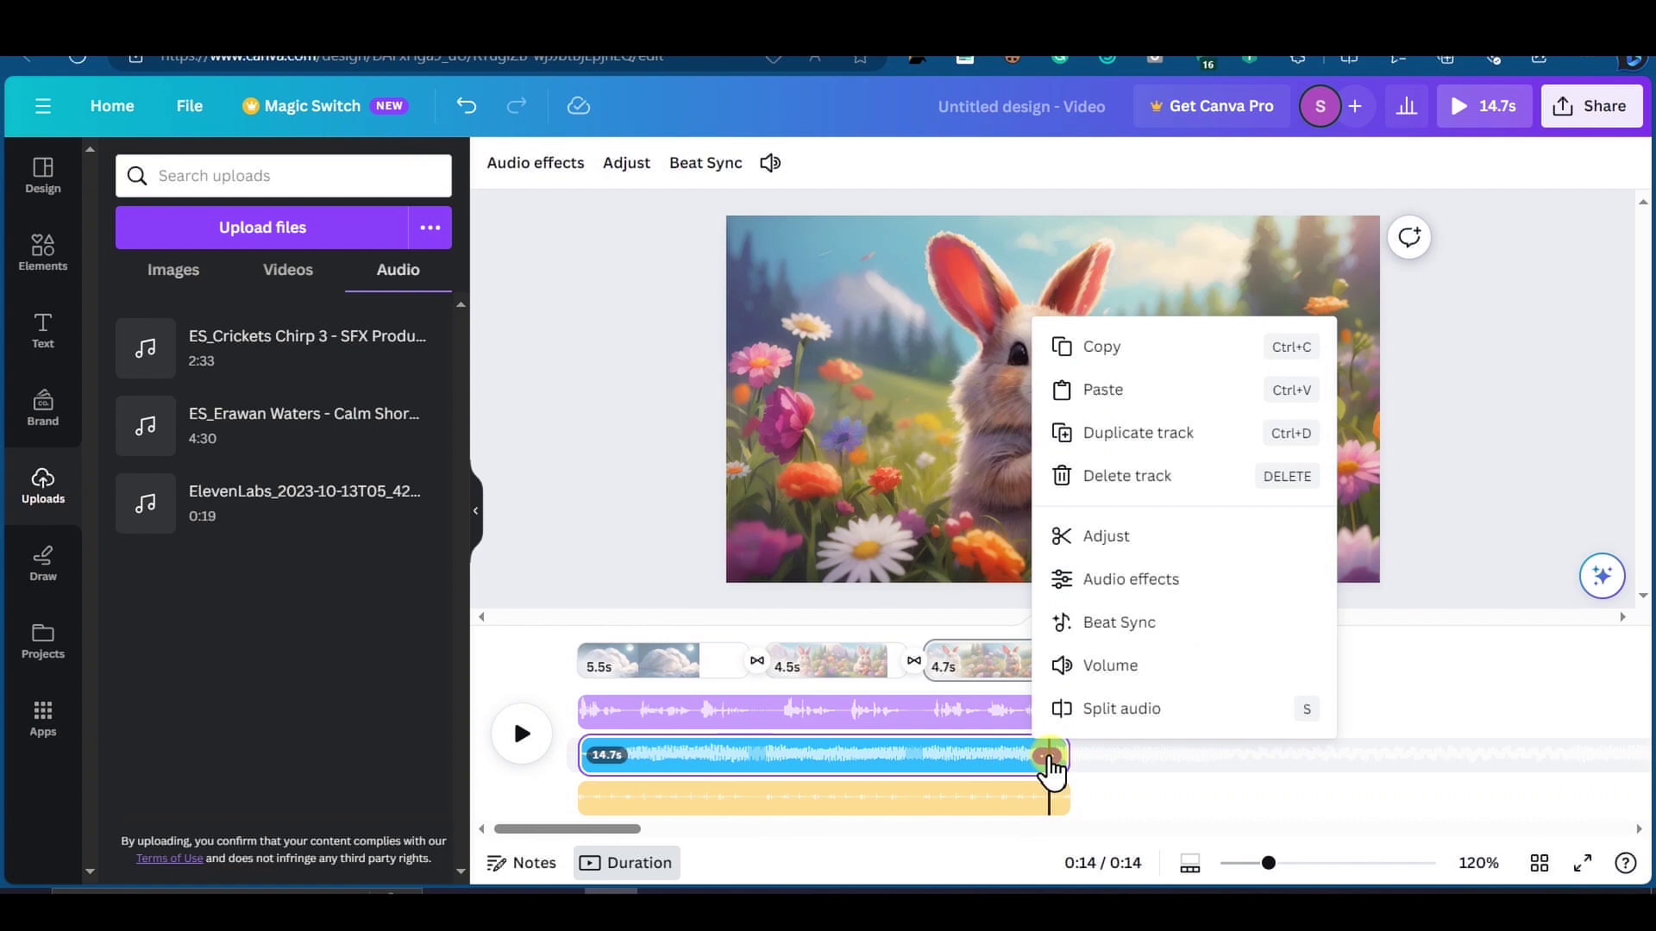
pyautogui.click(1109, 668)
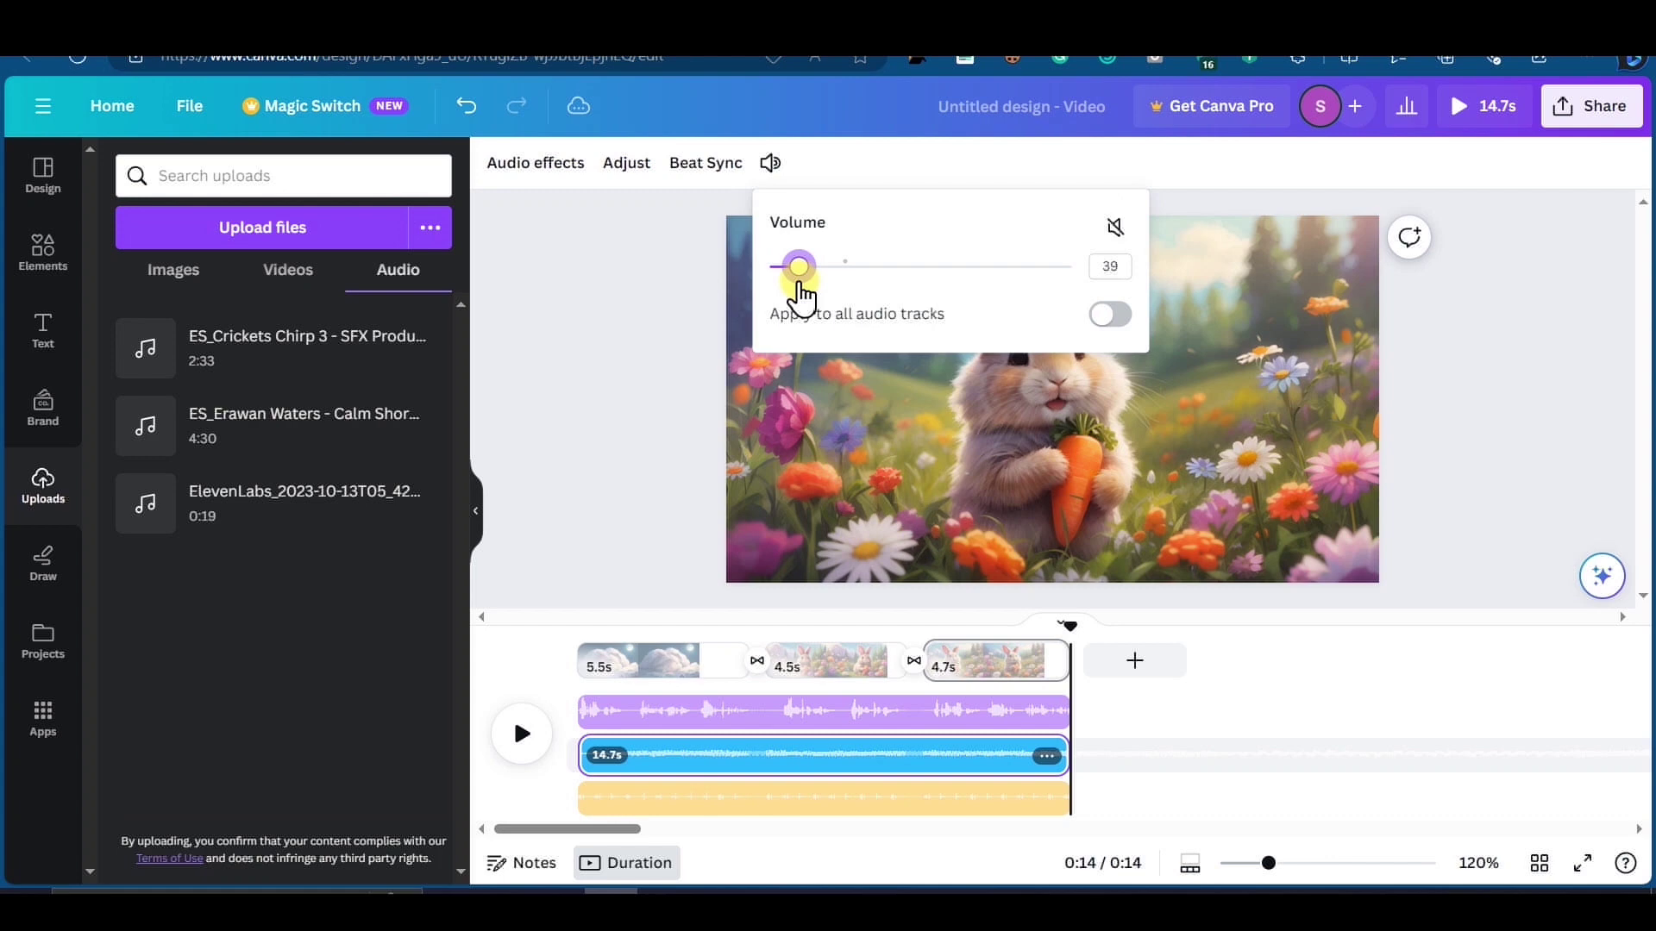
# - Lower the bottom audio track's volume and play the video to check the mix
pyautogui.click(1046, 811)
pyautogui.click(1046, 799)
pyautogui.click(1075, 714)
pyautogui.click(825, 269)
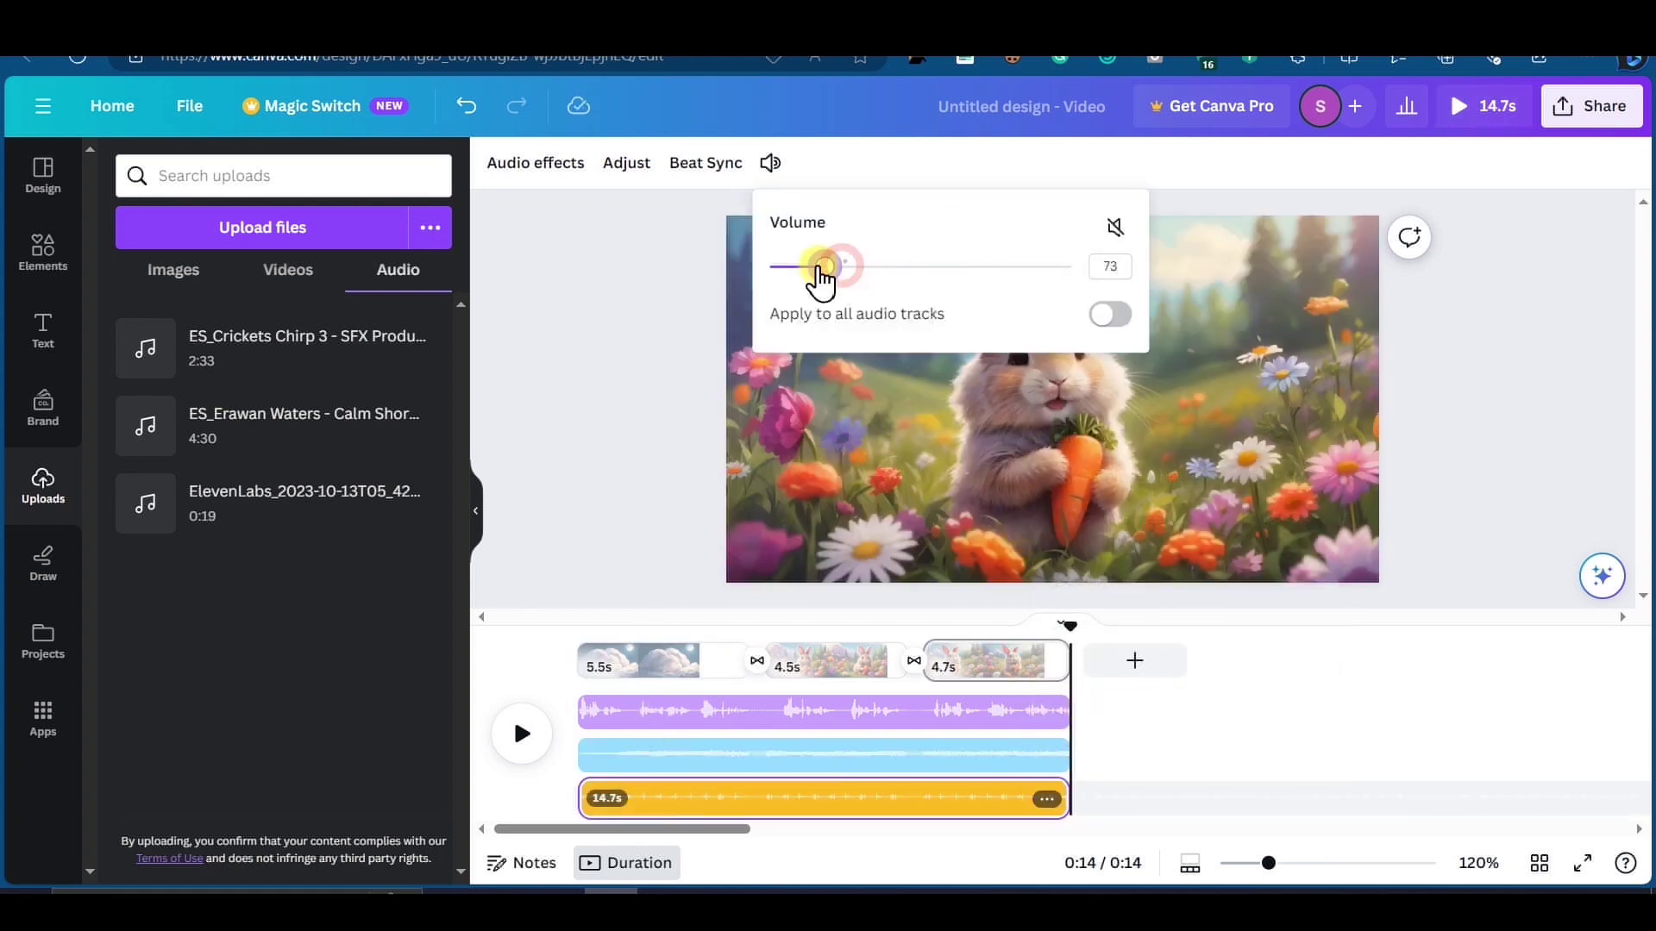
pyautogui.click(515, 737)
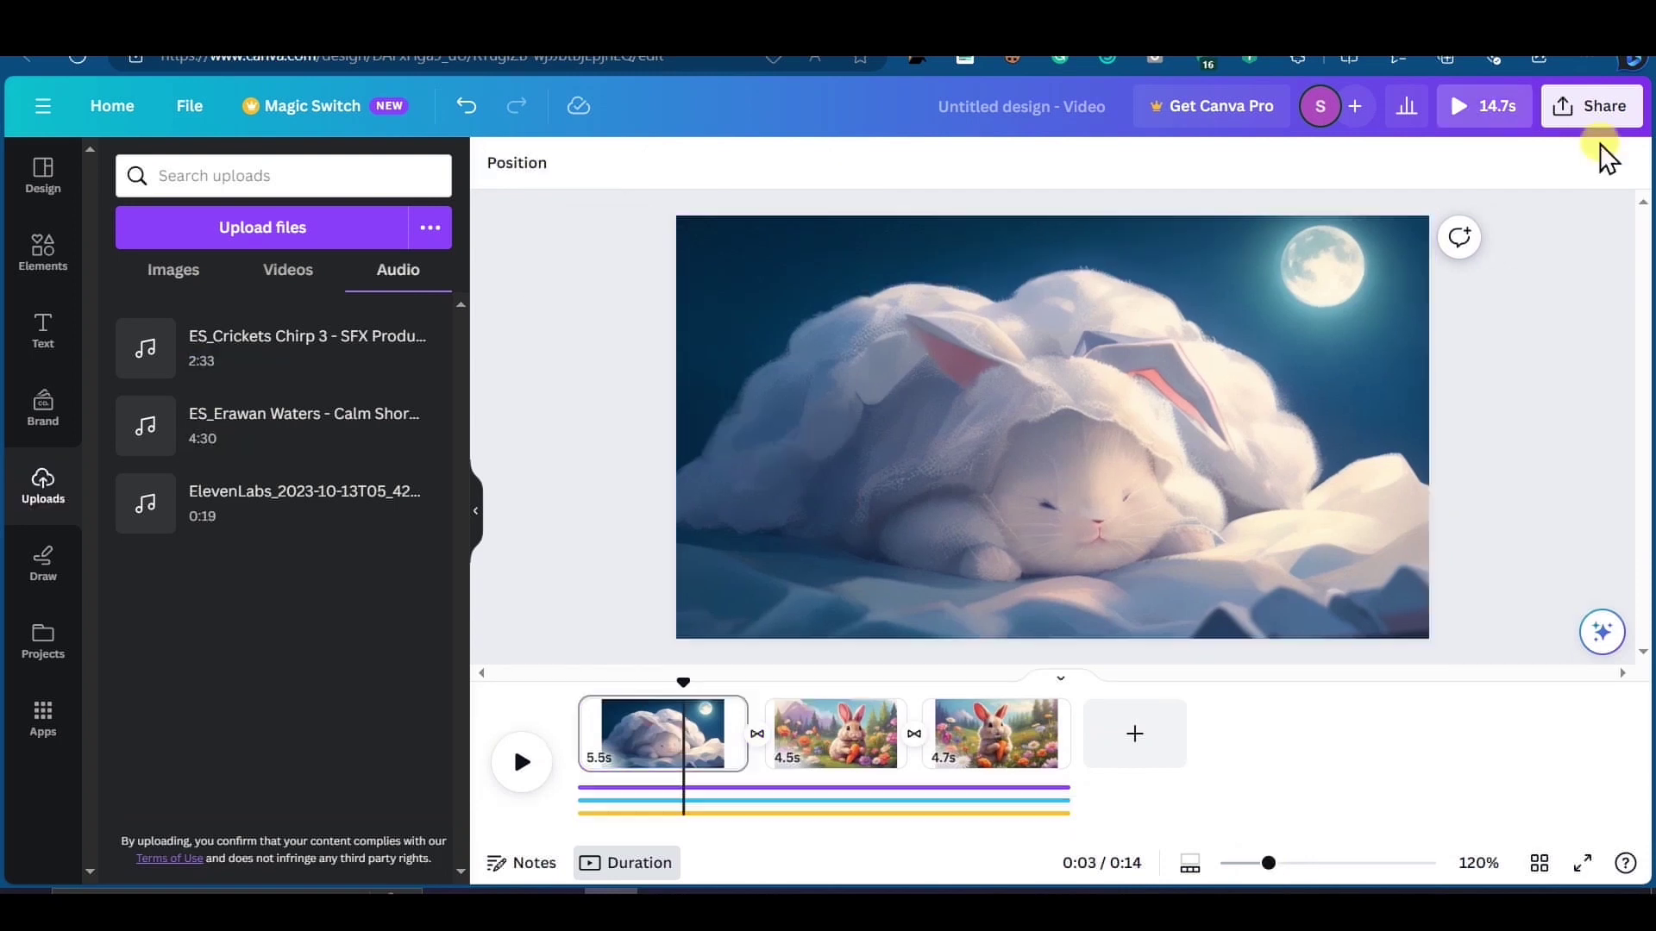
# - Download the finished 14.7-second bunny bedtime video from the Share menu
pyautogui.click(1589, 131)
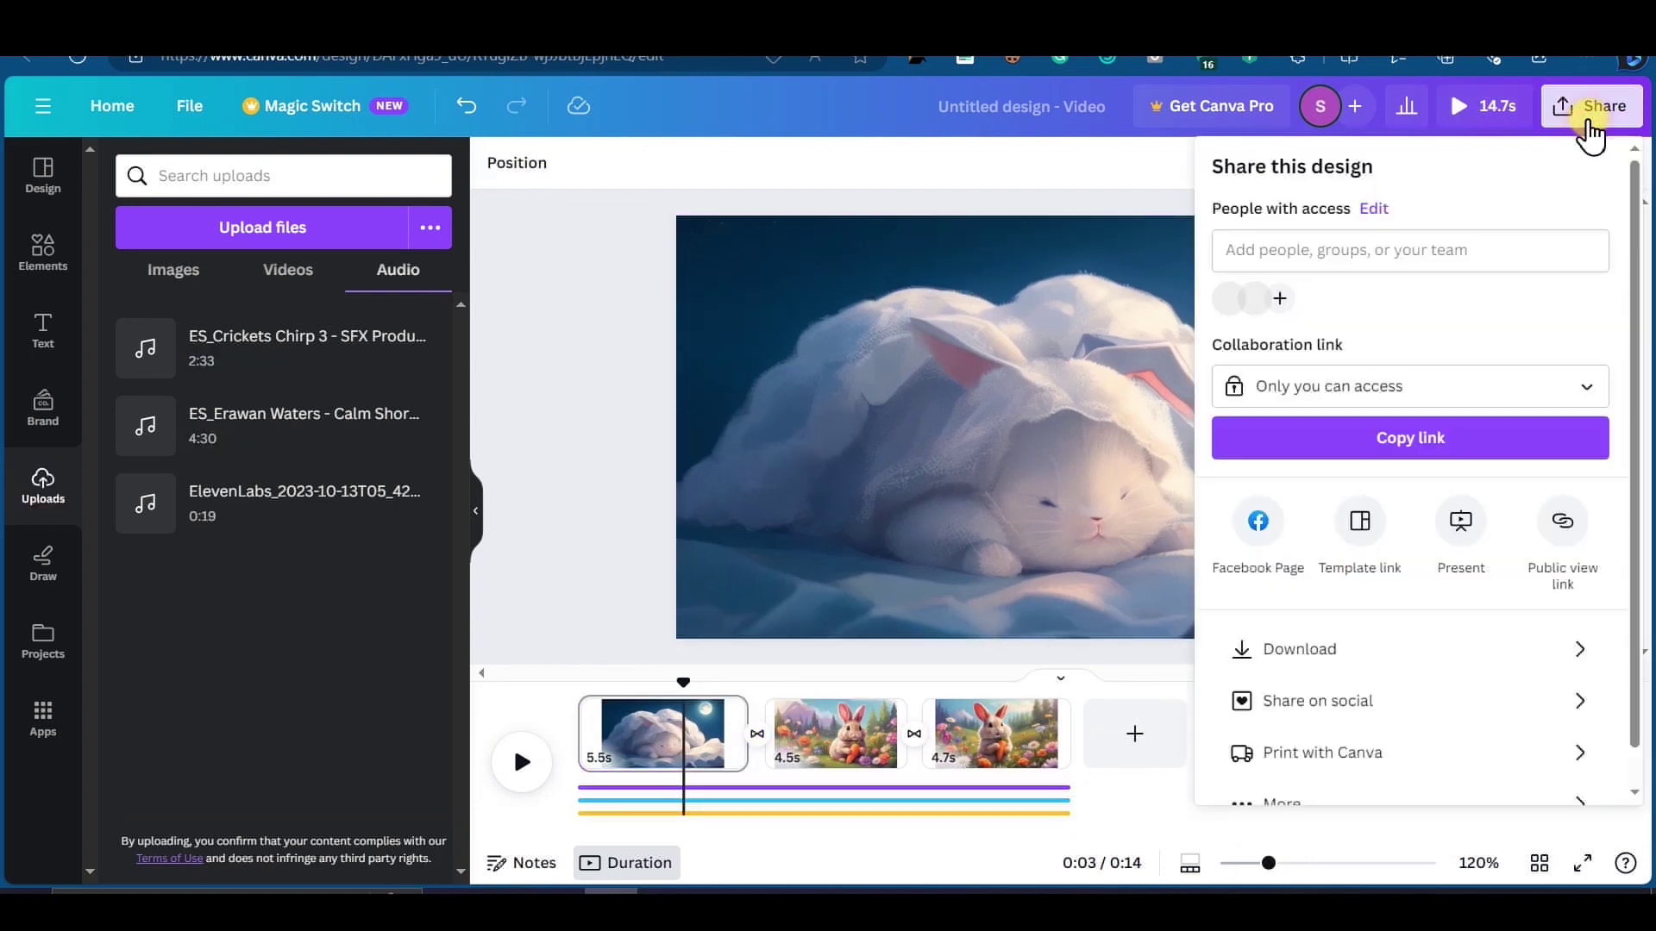
pyautogui.click(1378, 650)
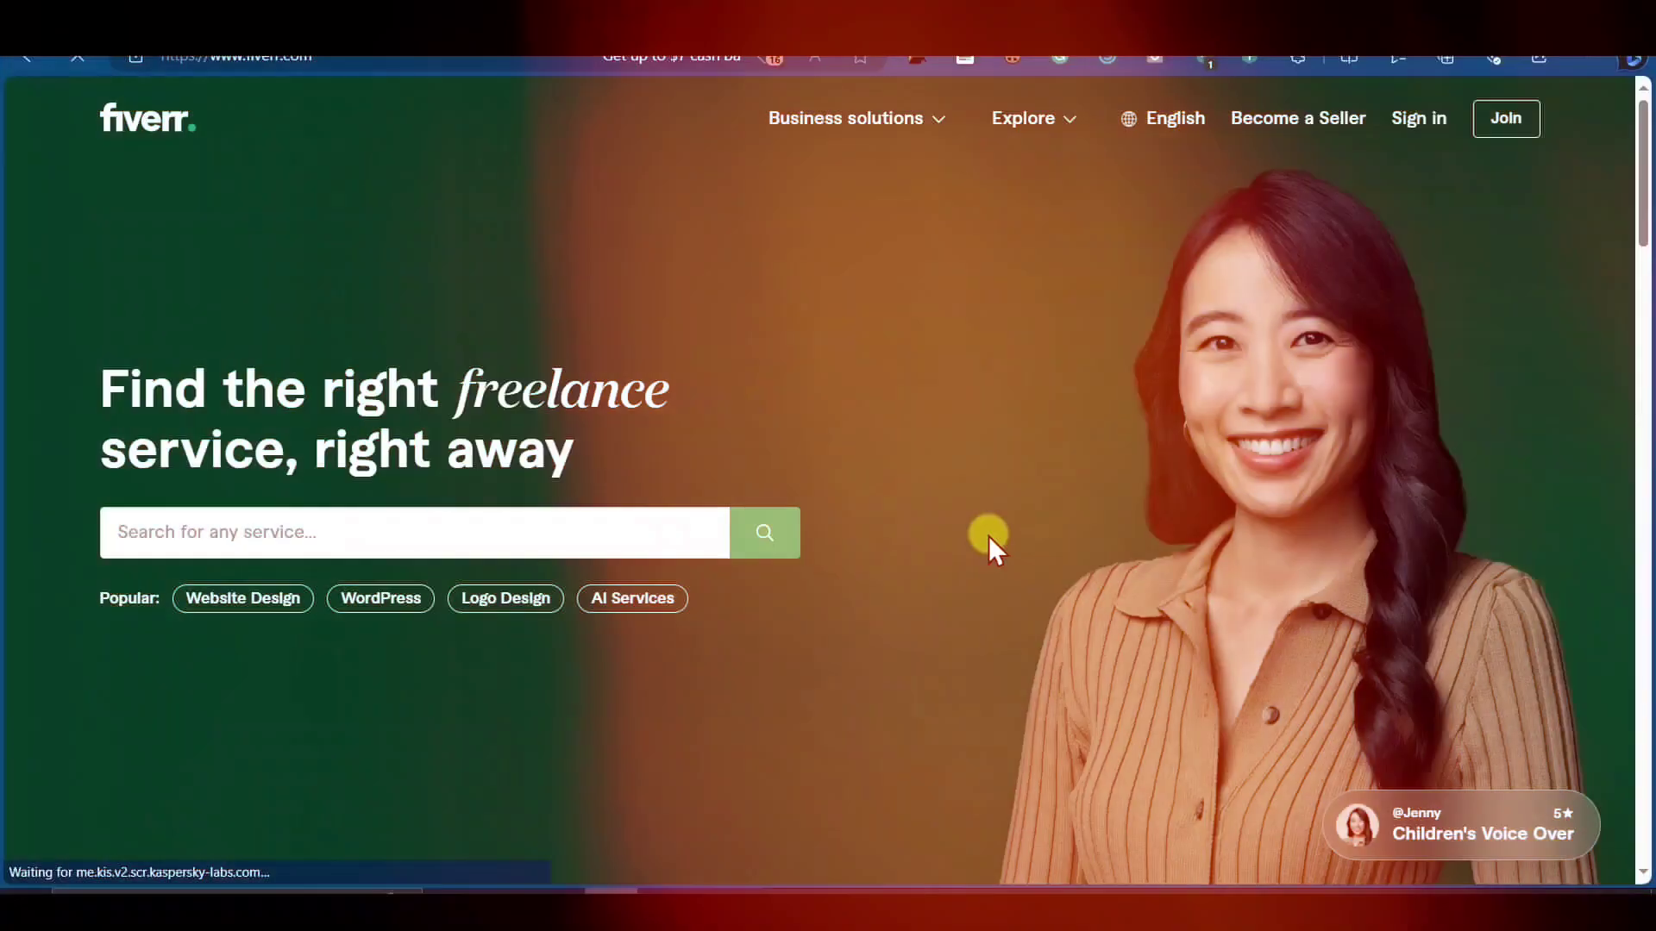
# - Search Fiverr for '2d animation' and browse the gig listings priced $20 to $700
pyautogui.click(435, 518)
pyautogui.write('2d ')
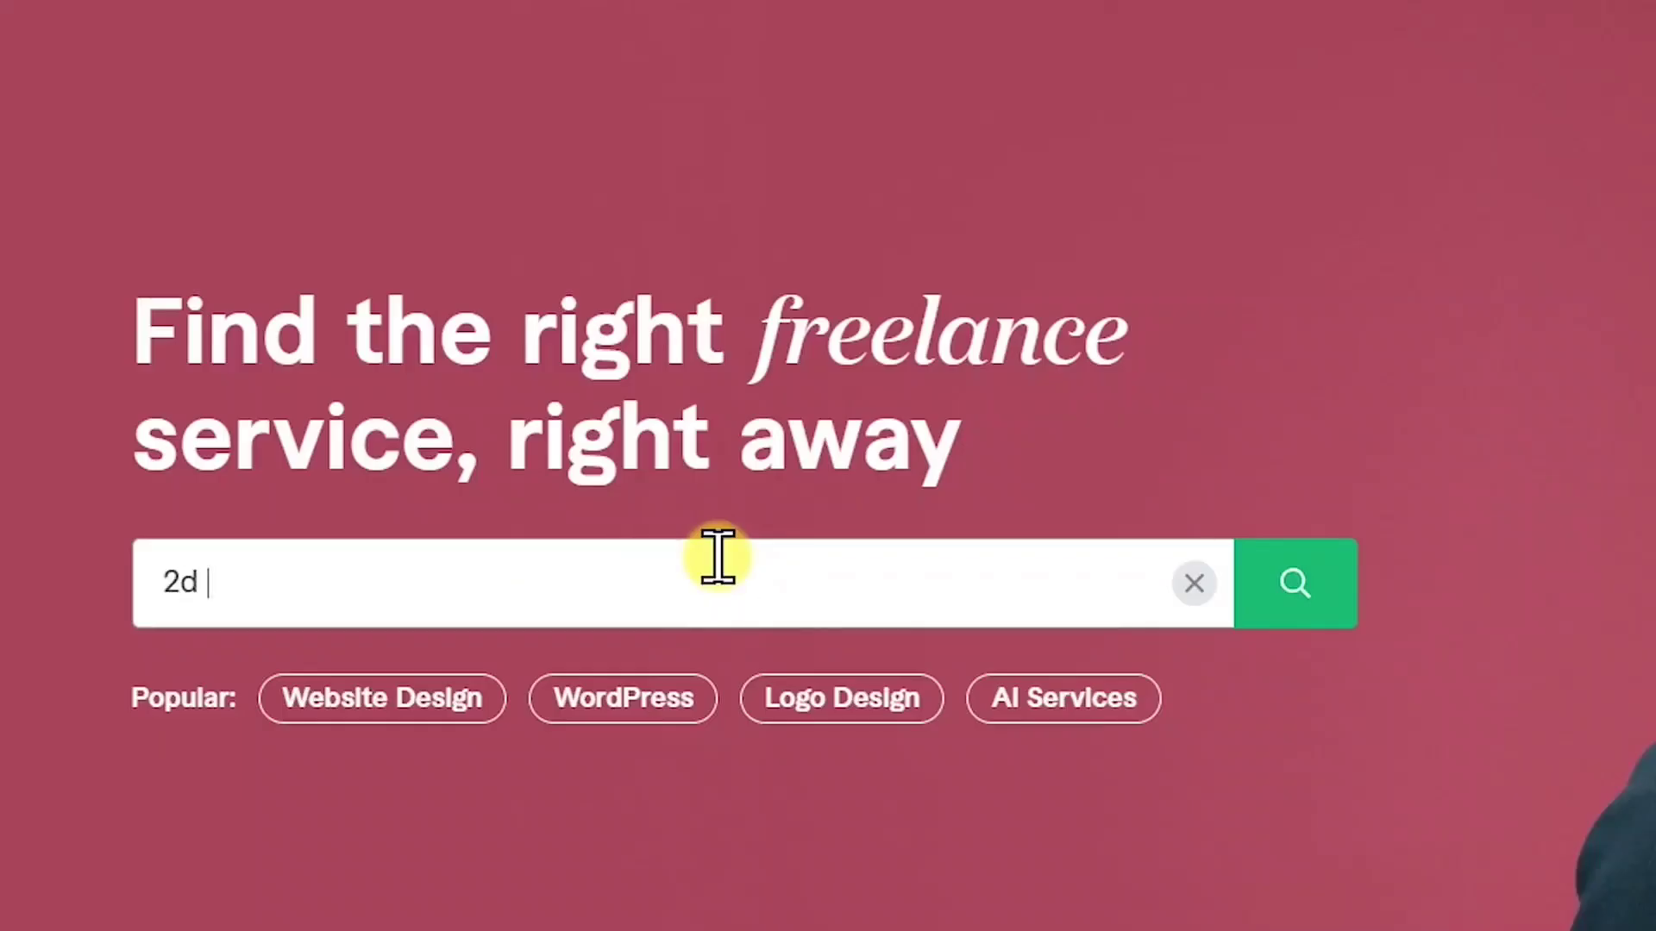
pyautogui.write('animation')
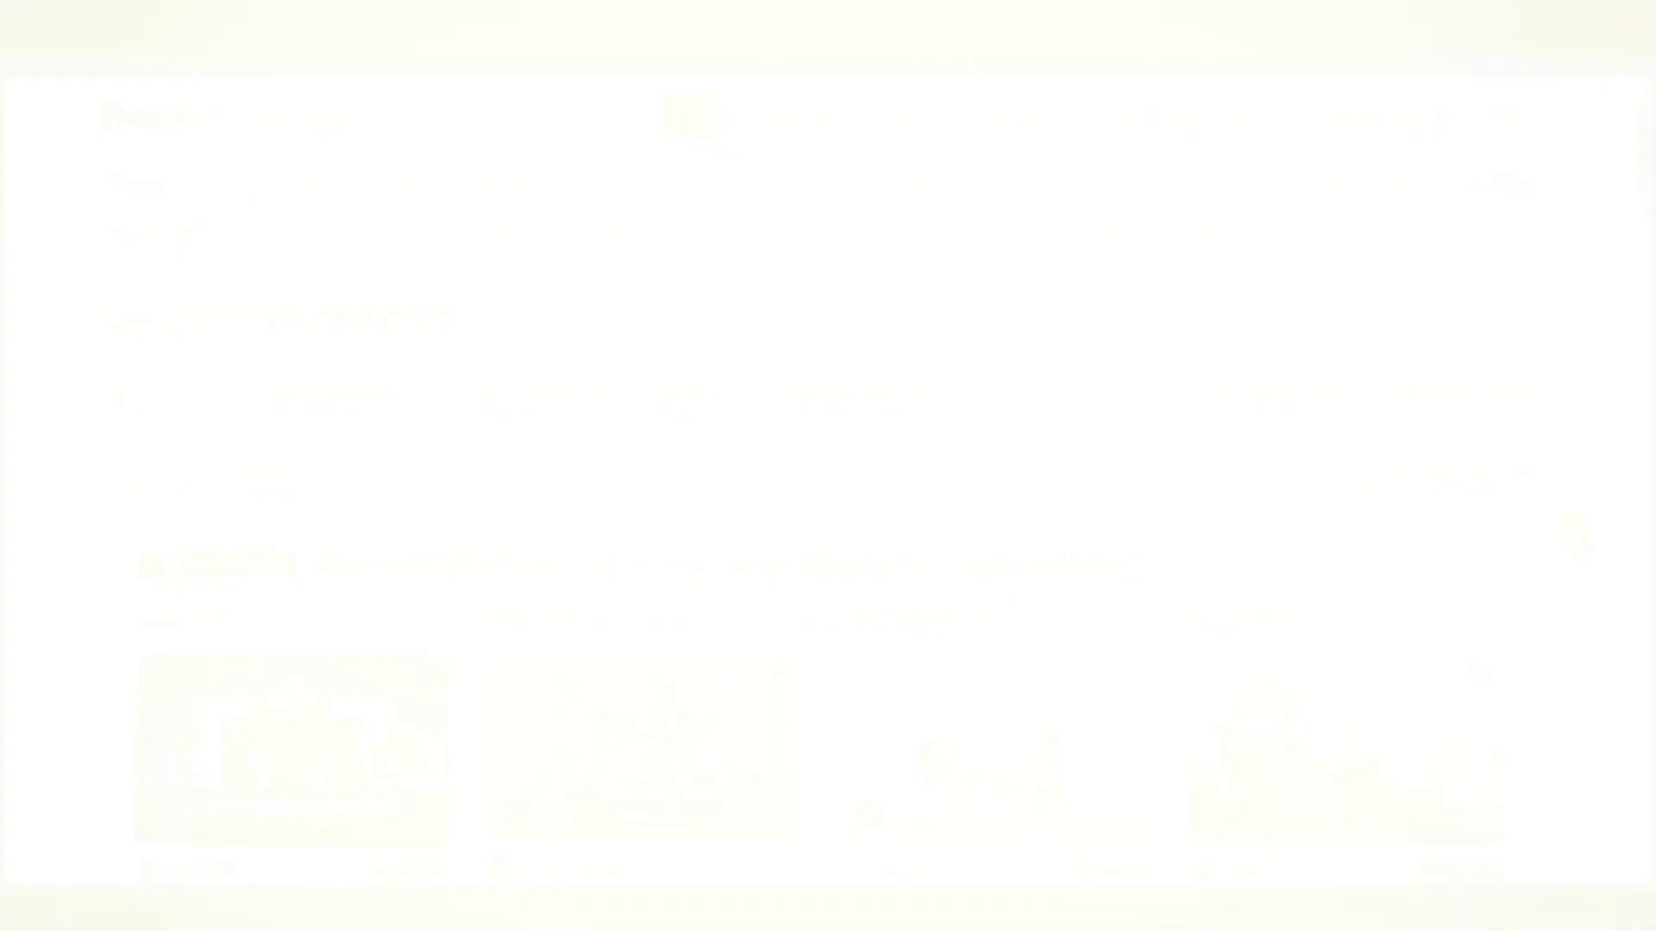
pyautogui.scroll(-10, 1573, 530)
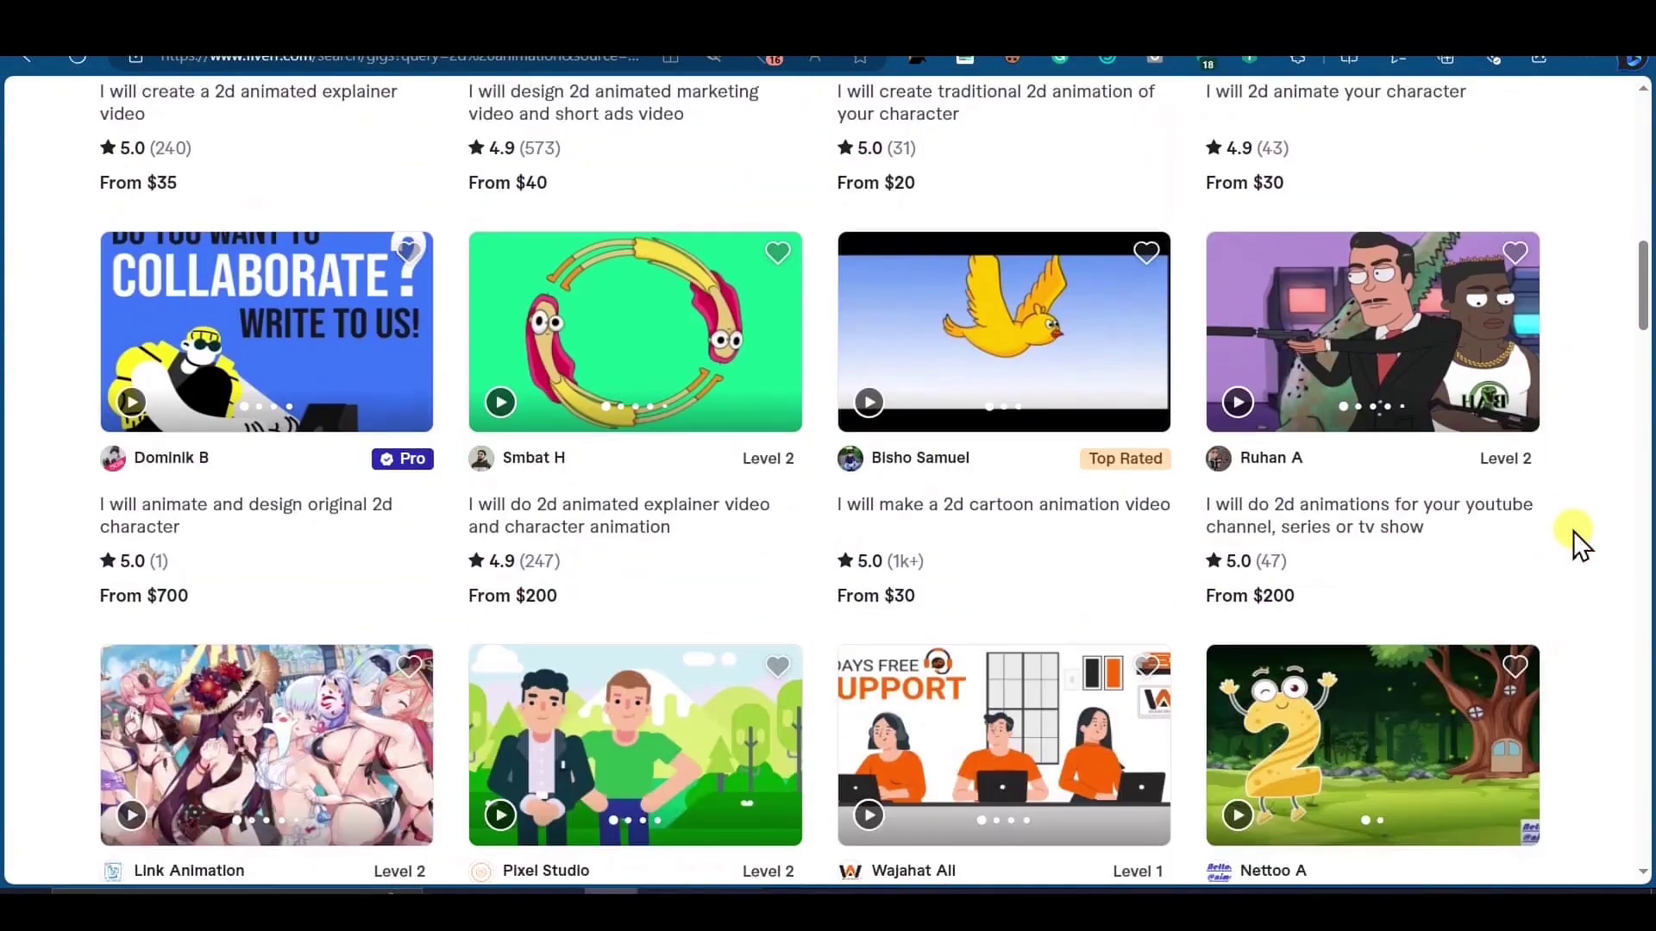